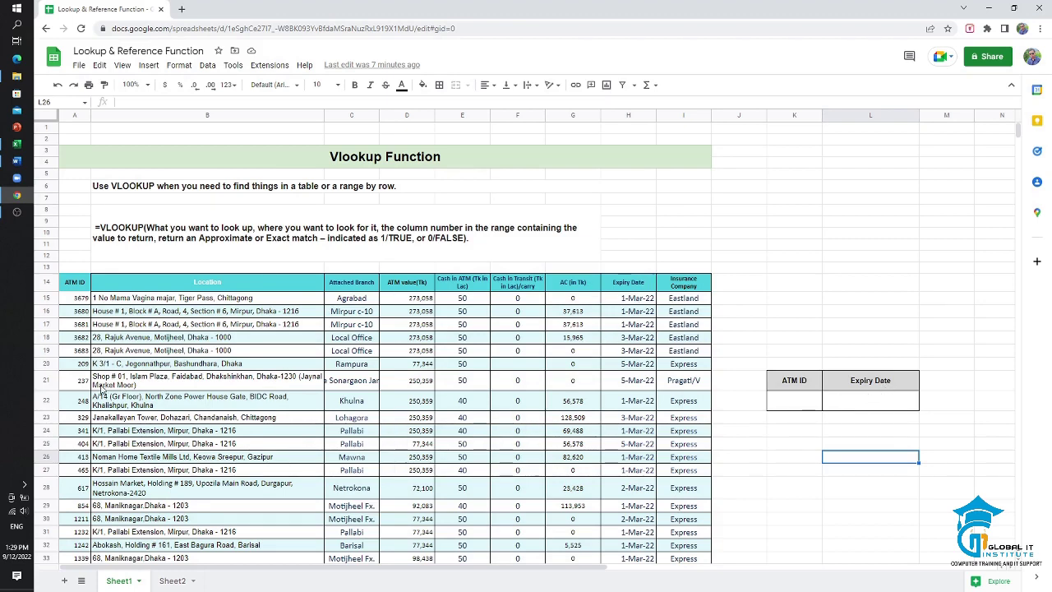
# Step: Start a VLOOKUP formula in the empty Expiry Date cell L22 with K22 as the search key and A14:H79 as the range
pyautogui.click(860, 406)
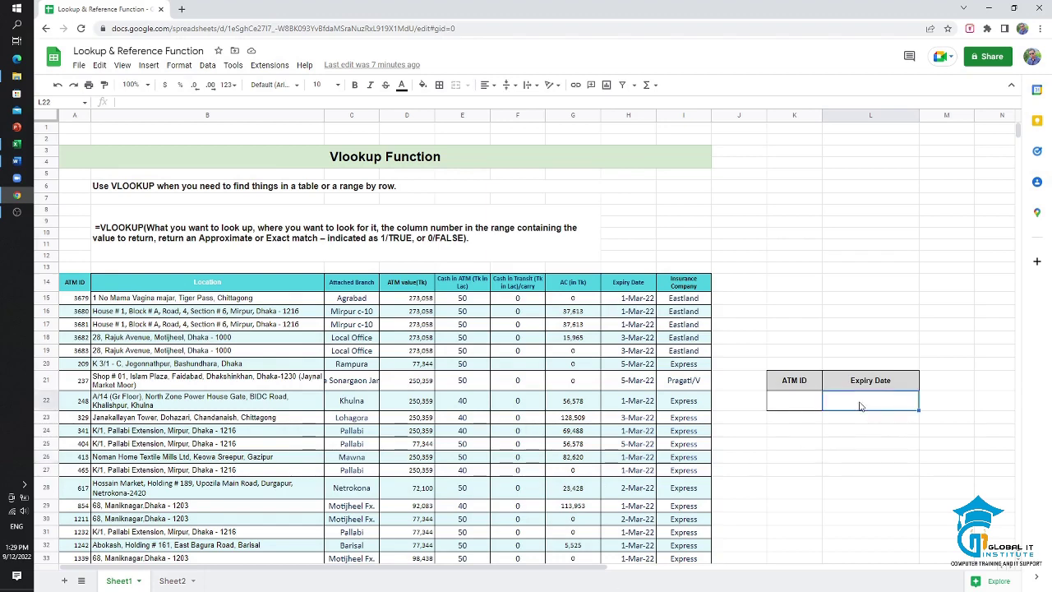
pyautogui.write('=VLOOKUP(')
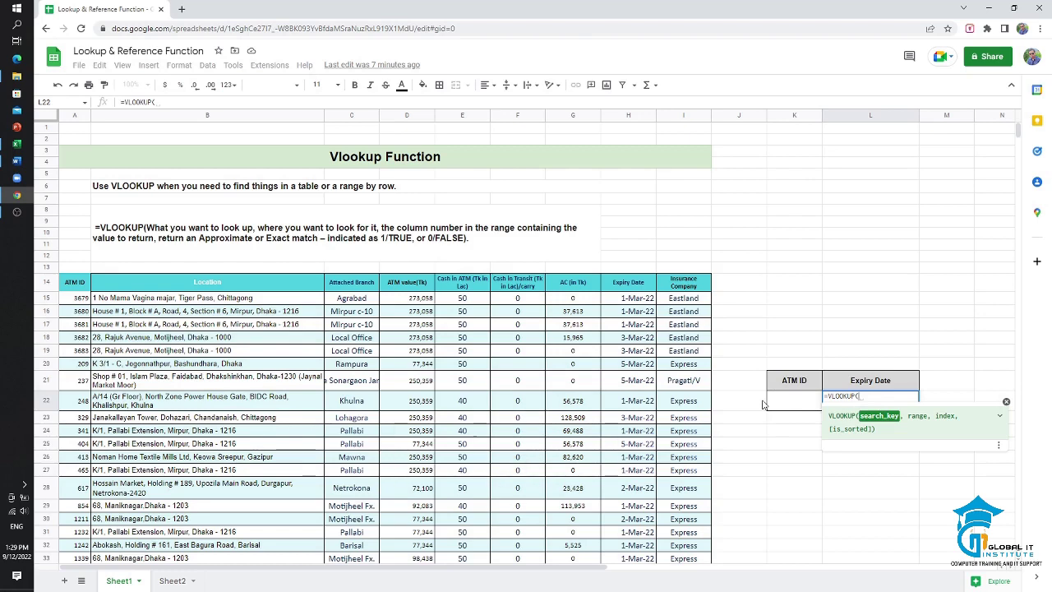
pyautogui.click(783, 408)
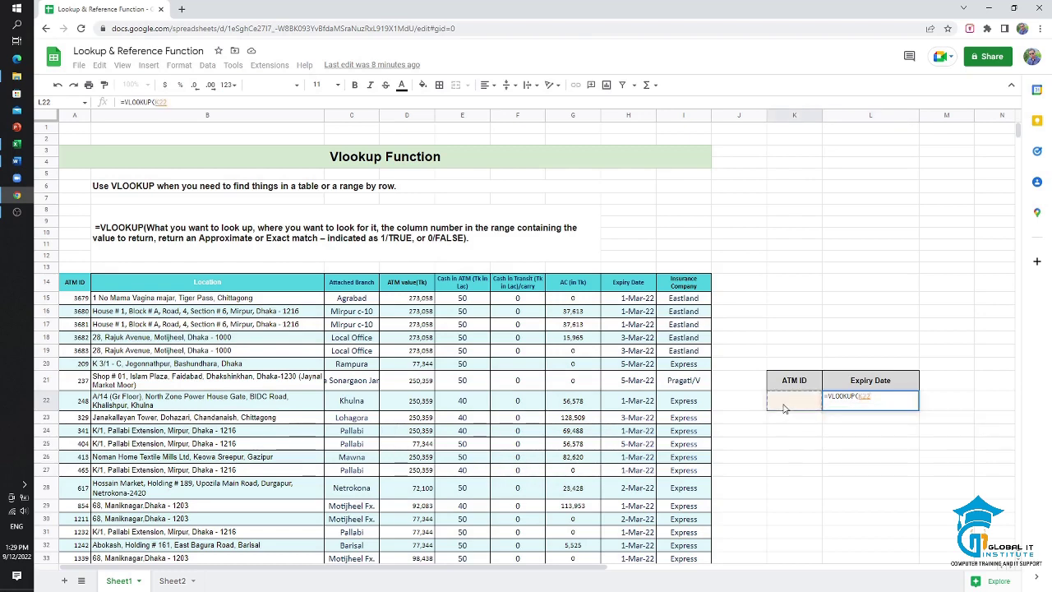
pyautogui.write(',')
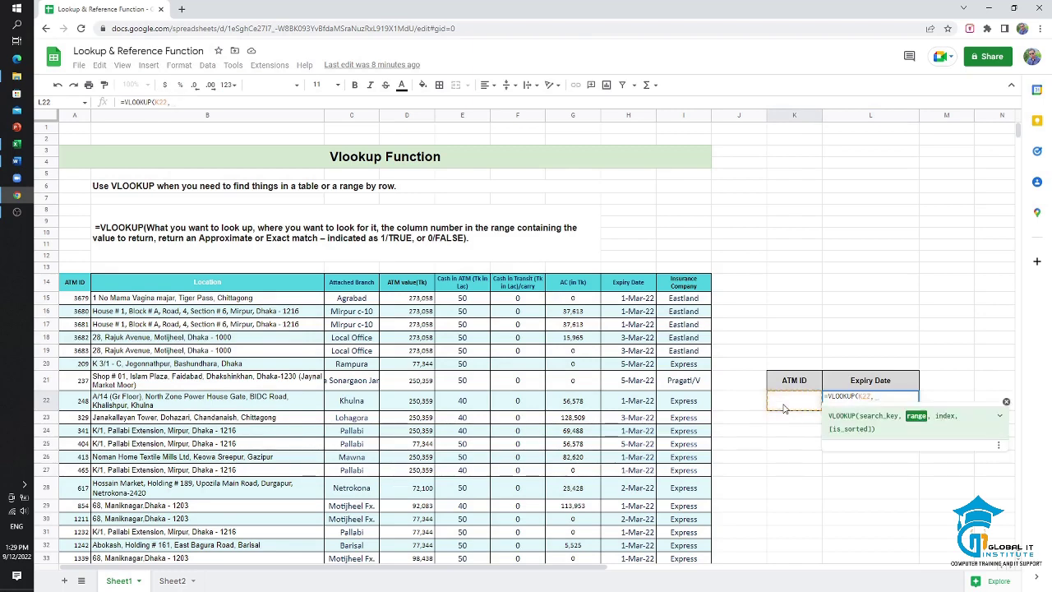
pyautogui.moveTo(74, 286); pyautogui.dragTo(627, 288)
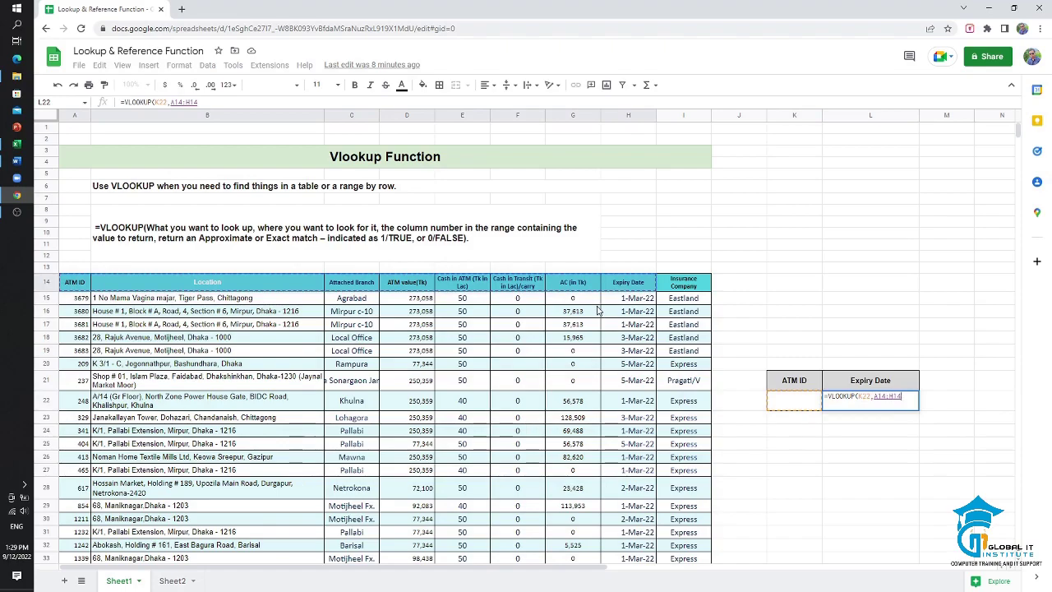
pyautogui.hotkey('ctrl', 'shift', 'Down')
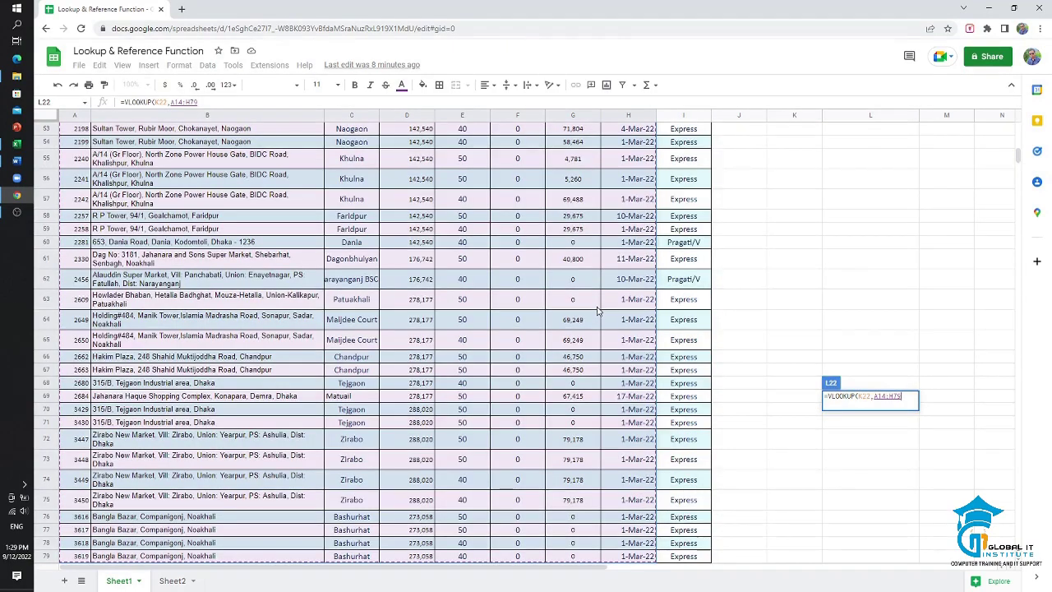
pyautogui.scroll(8, 361, 263)
pyautogui.scroll(5, 375, 272)
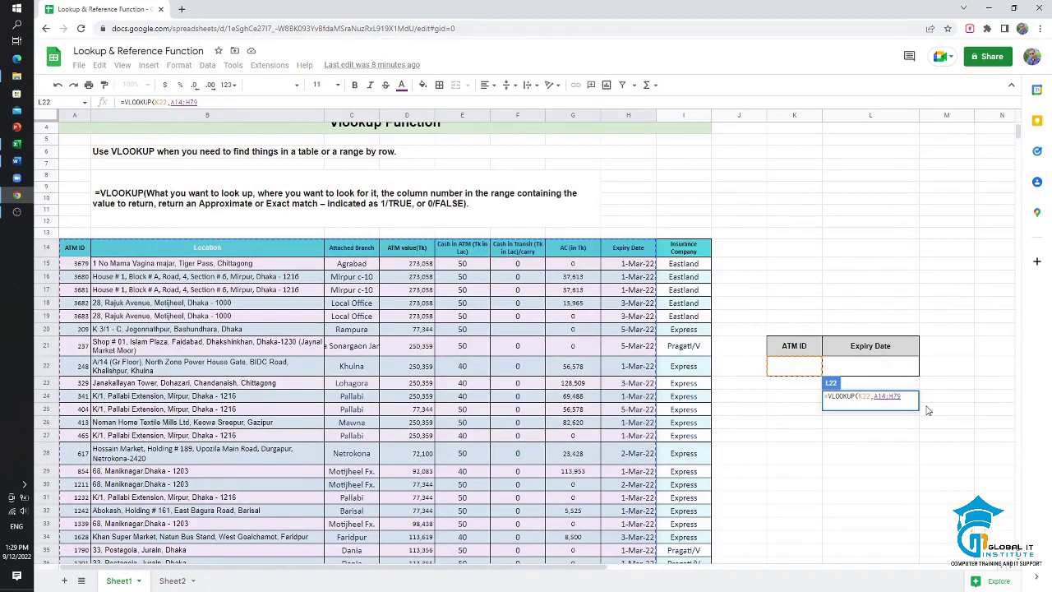
# Step: Complete the VLOOKUP formula in L22 with column index 8 and 0 for an exact match
pyautogui.write(',')
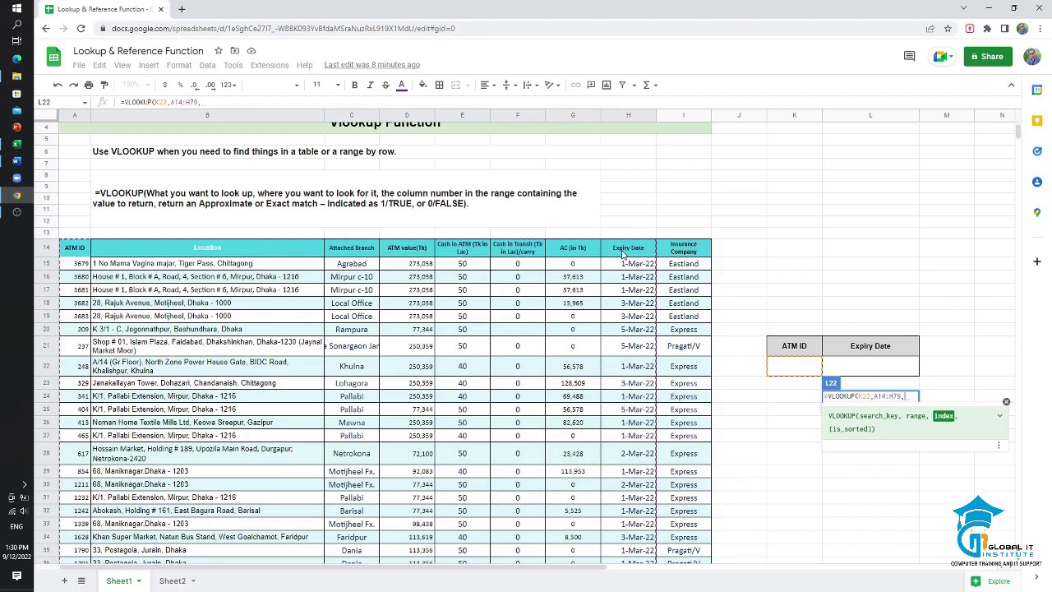
pyautogui.write('8')
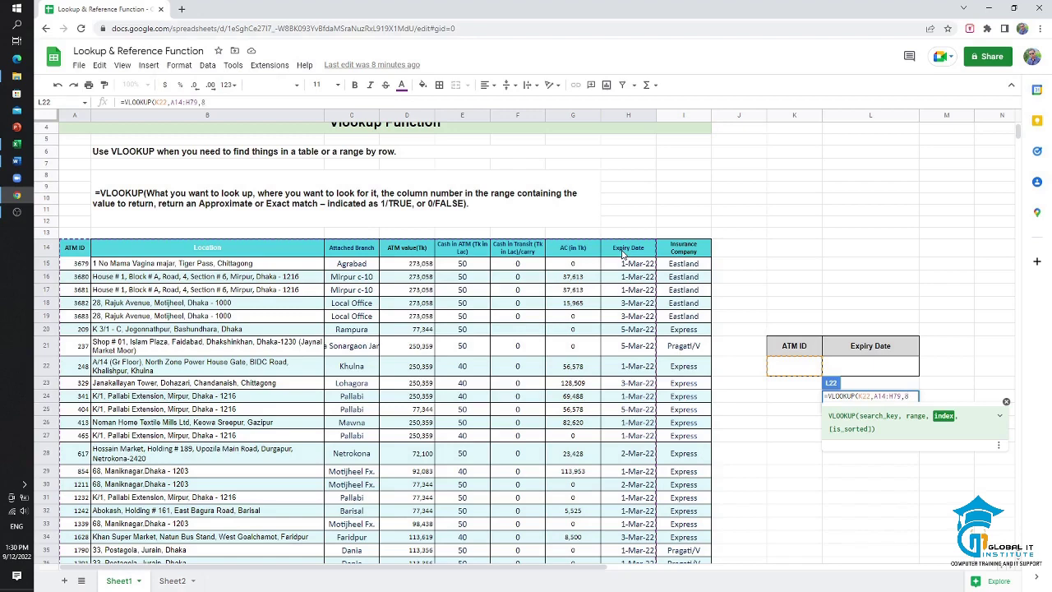
pyautogui.write(',')
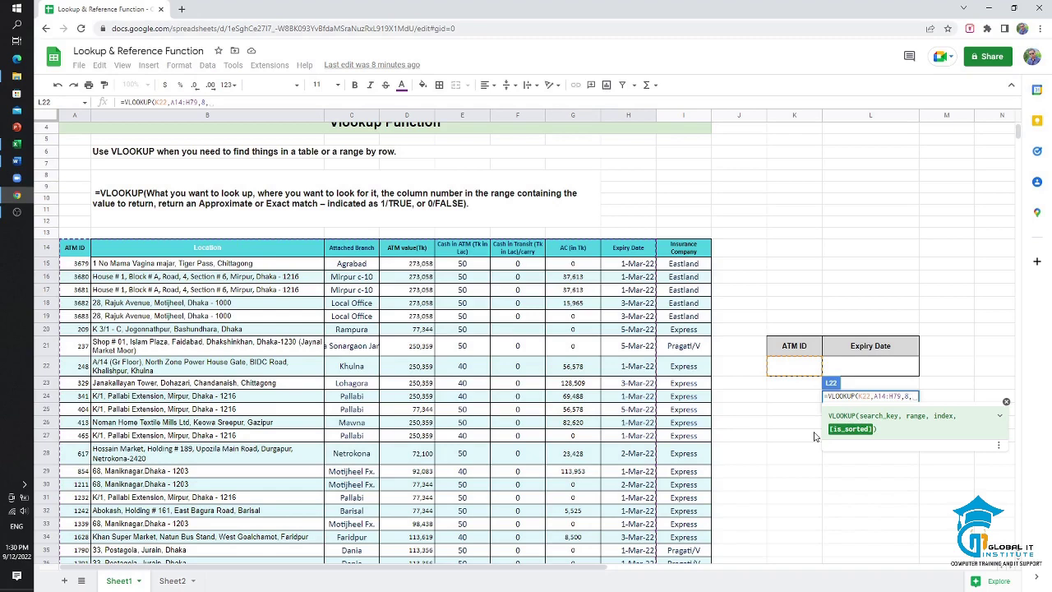
pyautogui.write('0')
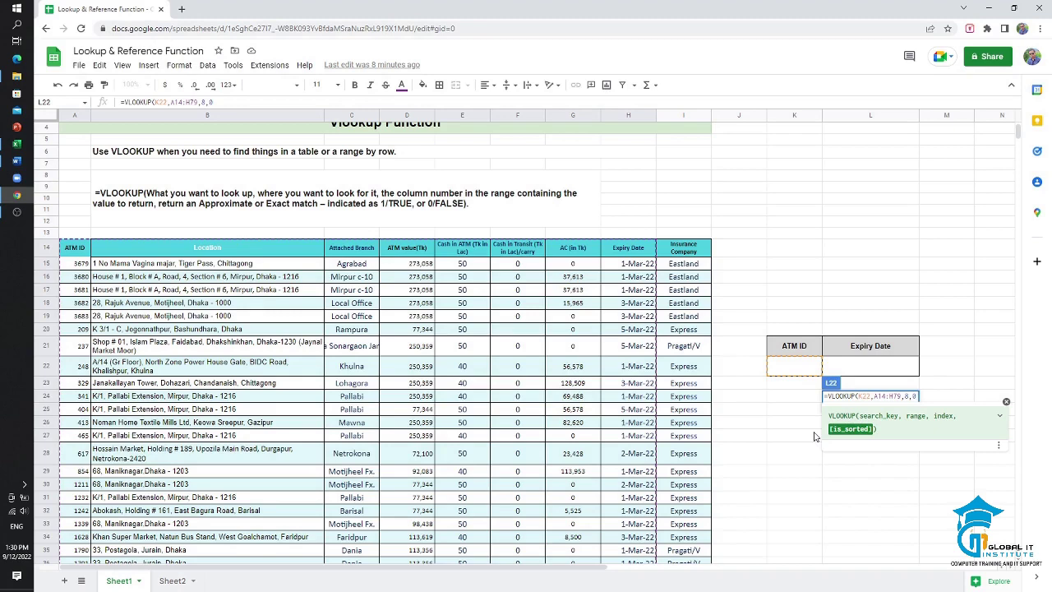
pyautogui.write(')')
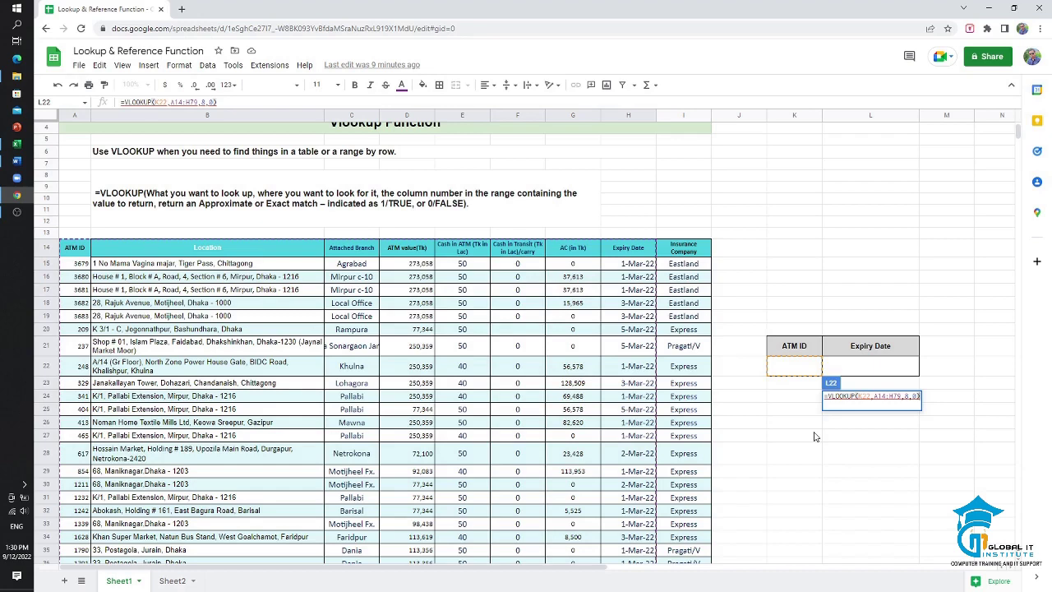
pyautogui.press('Return')
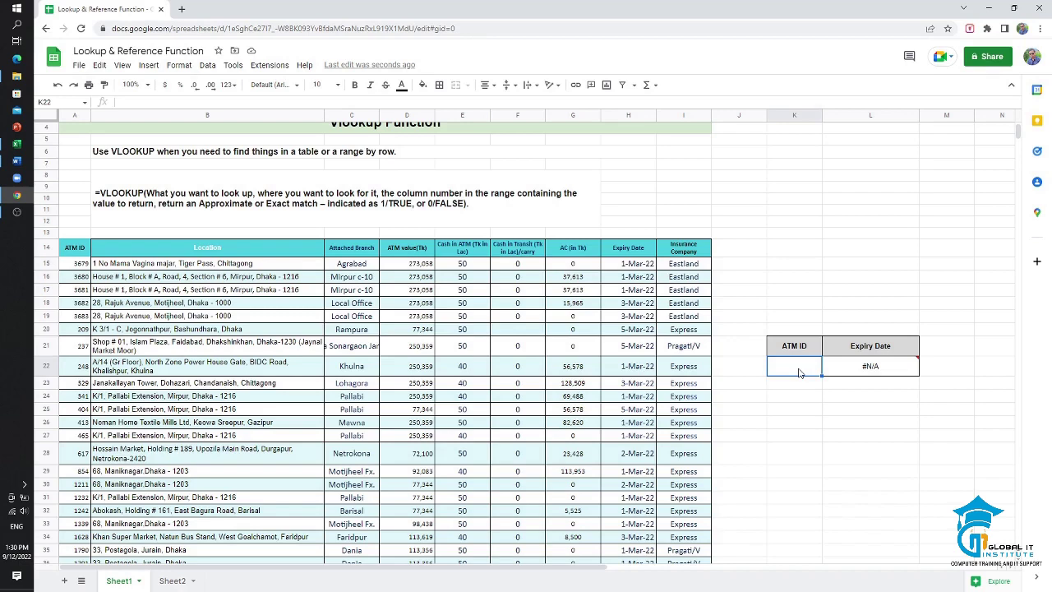
# Step: Test the lookup by entering the ATM IDs 237, 209 and 3679 one after another in cell K22
pyautogui.write('237')
pyautogui.press('Return')
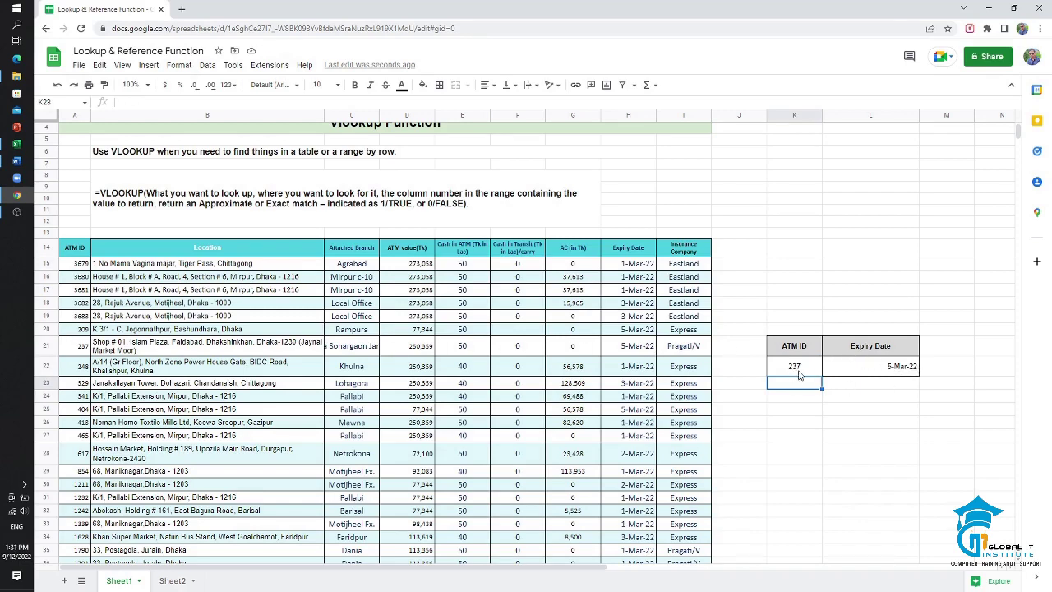
pyautogui.click(798, 371)
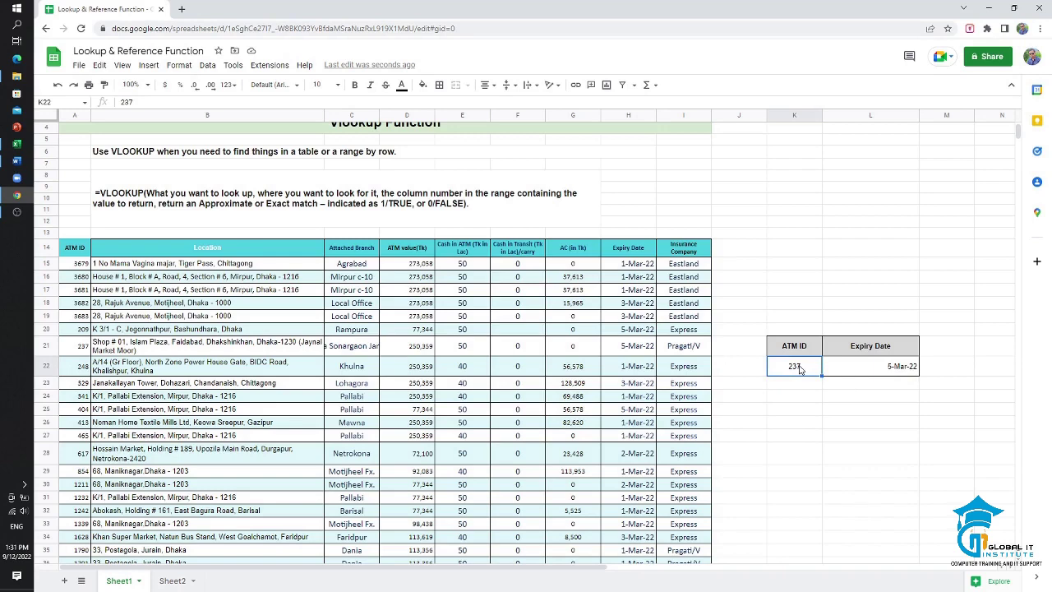
pyautogui.write('209')
pyautogui.press('Return')
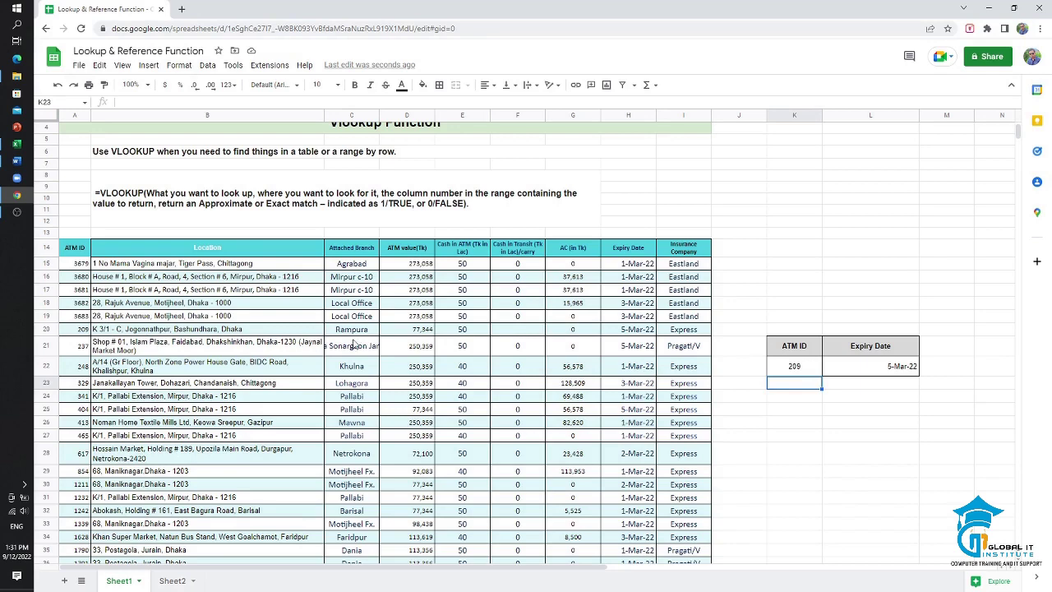
pyautogui.click(802, 370)
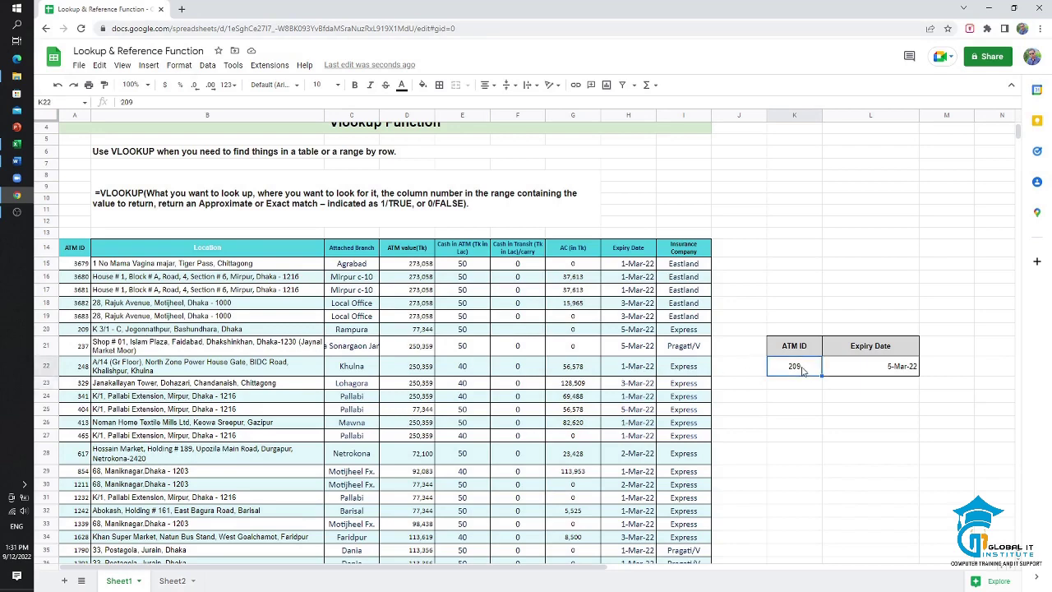
pyautogui.write('3679')
pyautogui.press('Return')
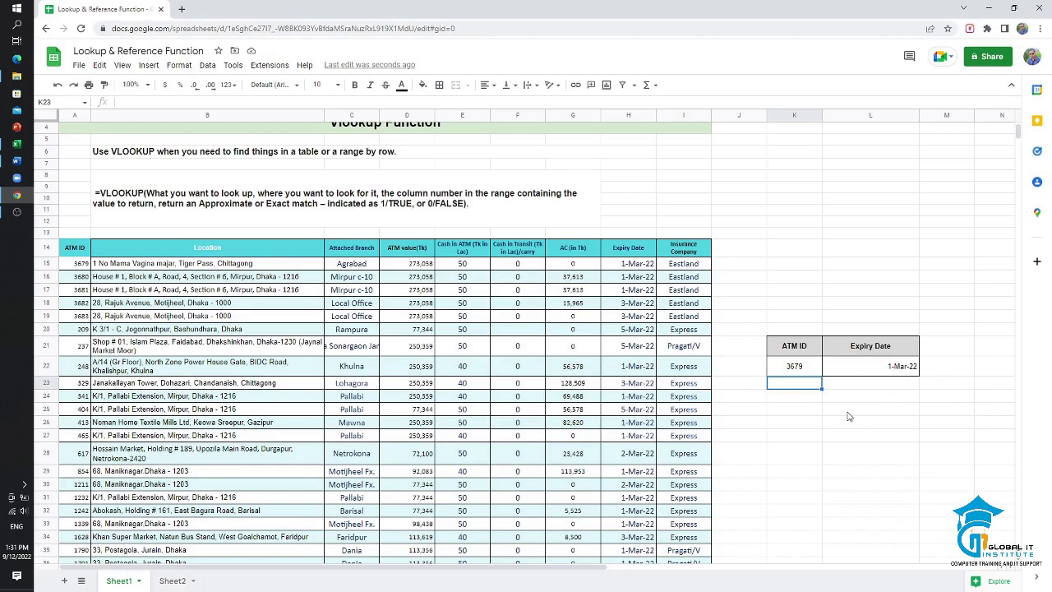
pyautogui.click(798, 366)
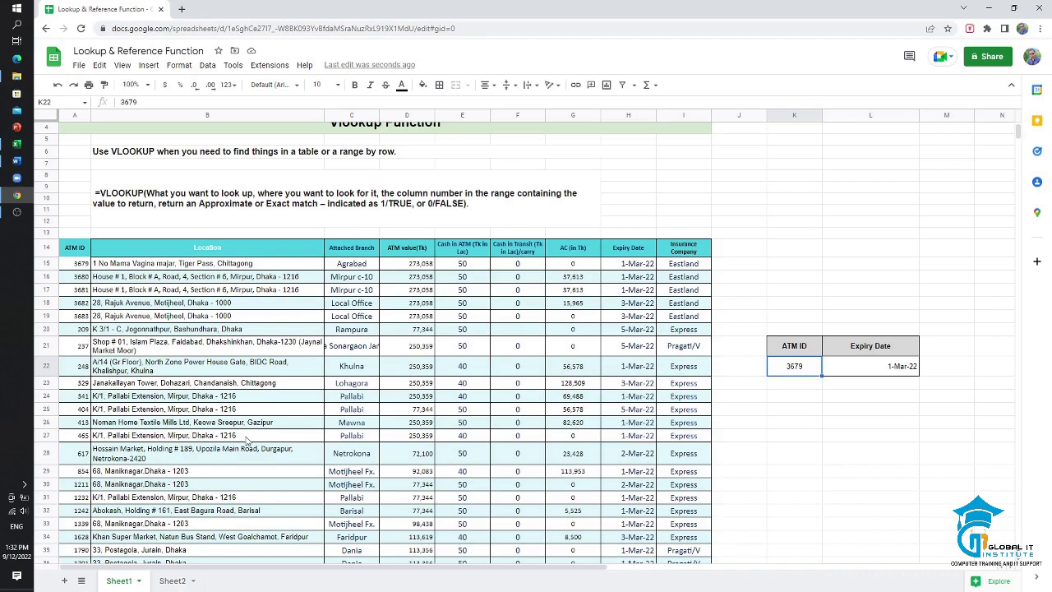
pyautogui.click(174, 581)
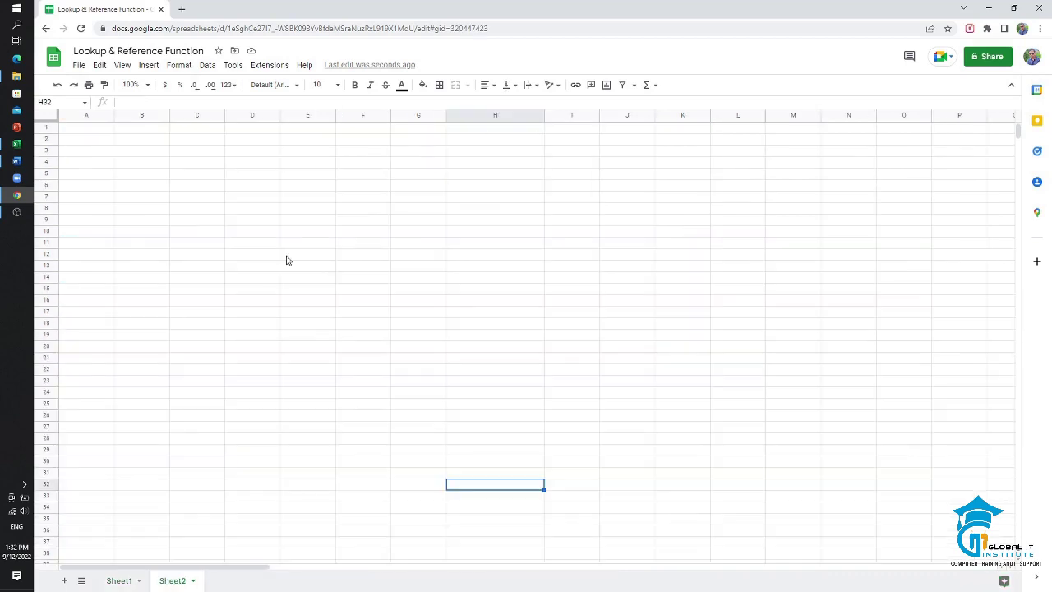
pyautogui.click(136, 163)
pyautogui.click(119, 581)
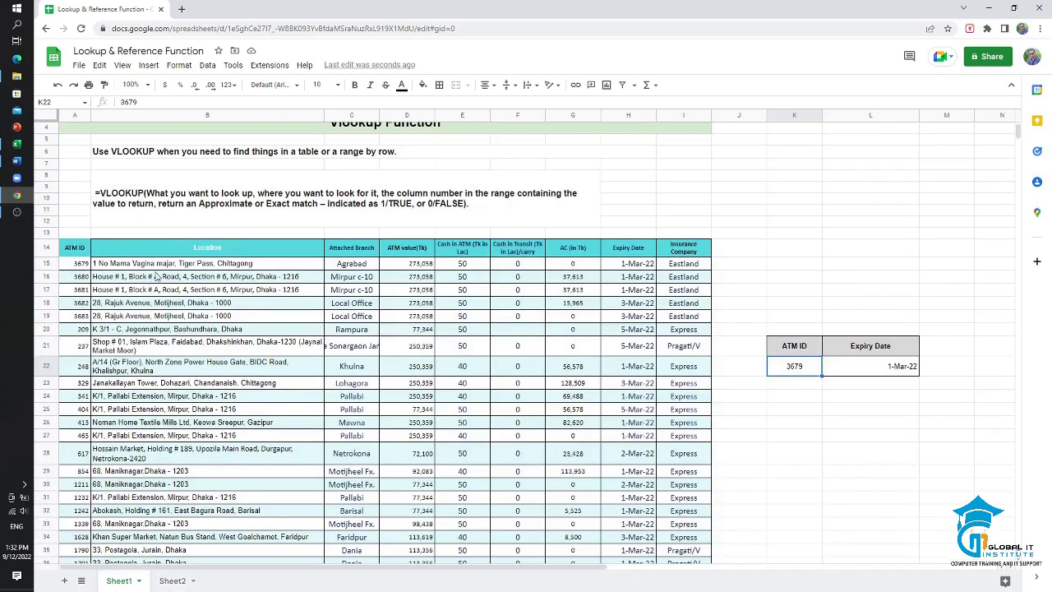
pyautogui.moveTo(99, 251); pyautogui.dragTo(185, 290)
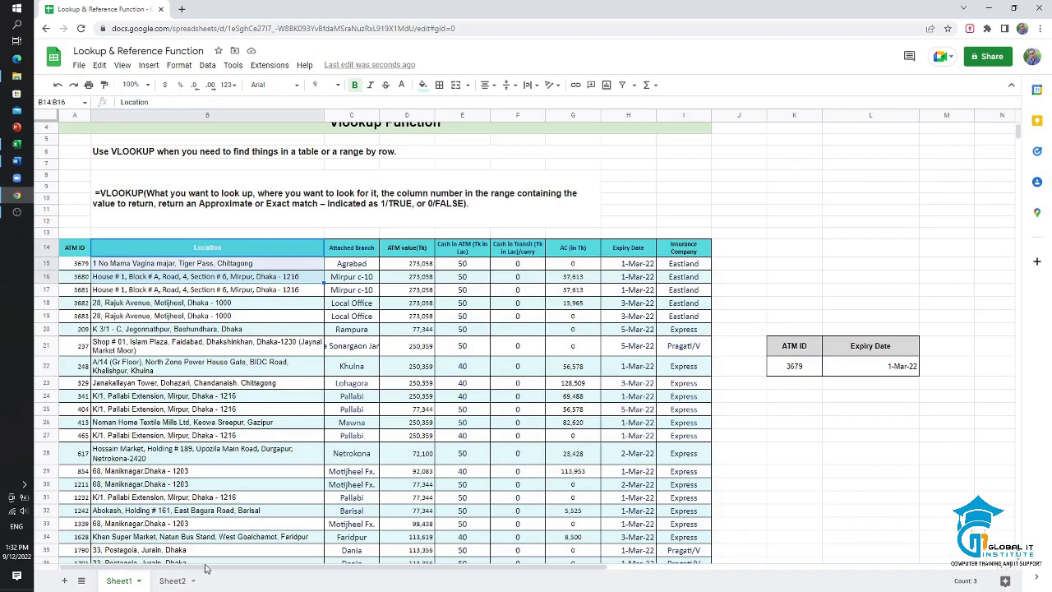
# Step: In cell A7 of Sheet2, enter a TRANSPOSE formula that refers to the range A14:I29 on Sheet1
pyautogui.click(173, 581)
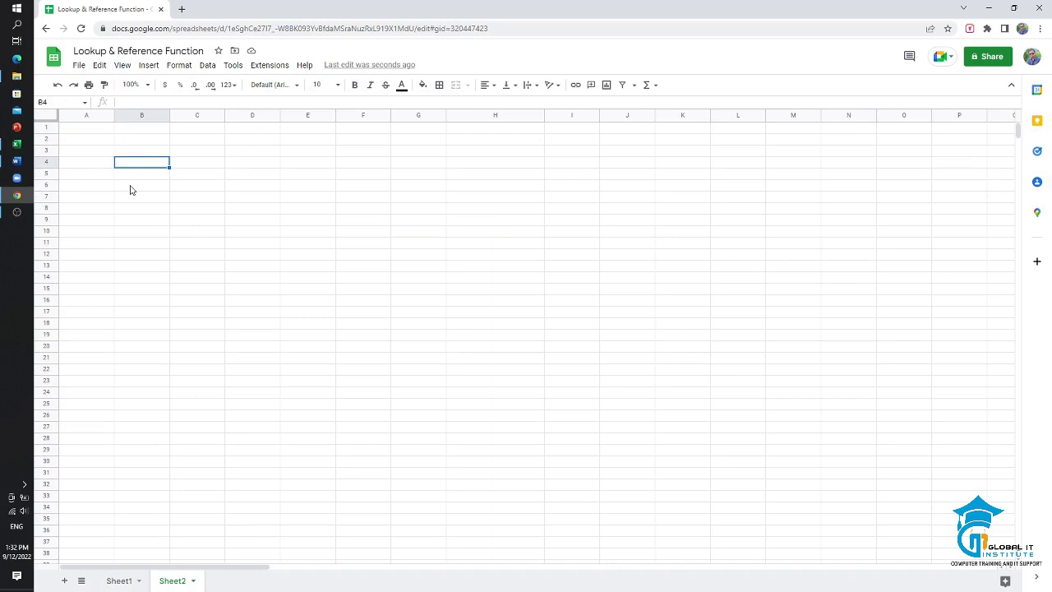
pyautogui.click(87, 199)
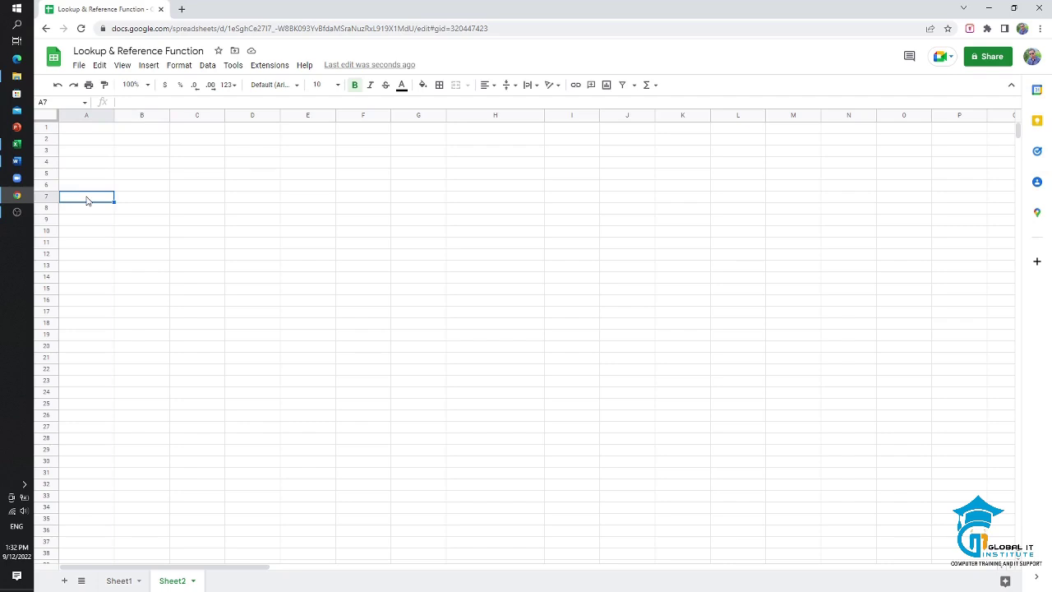
pyautogui.write('=')
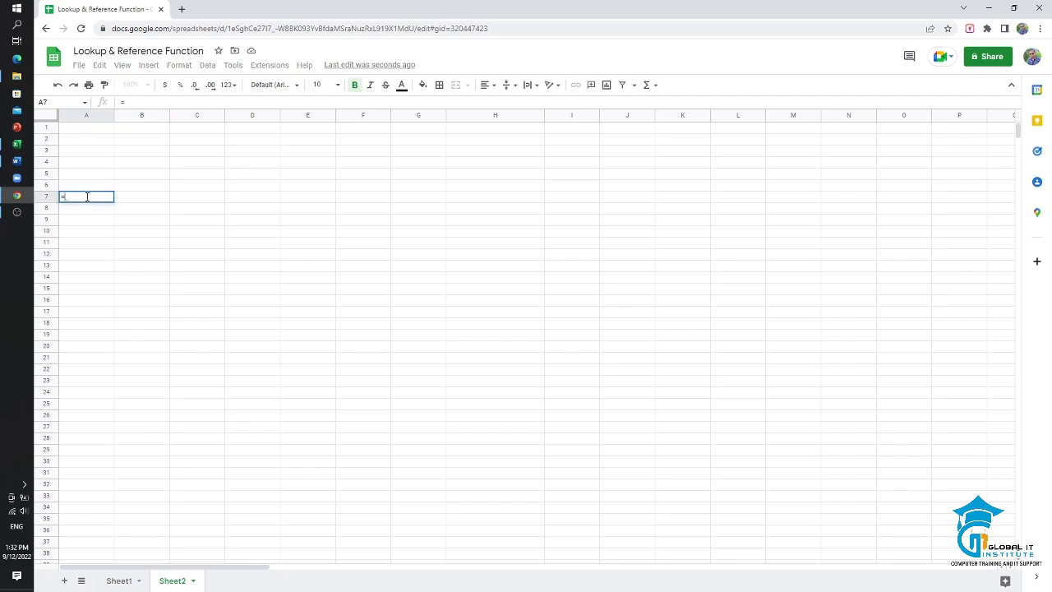
pyautogui.write('tra')
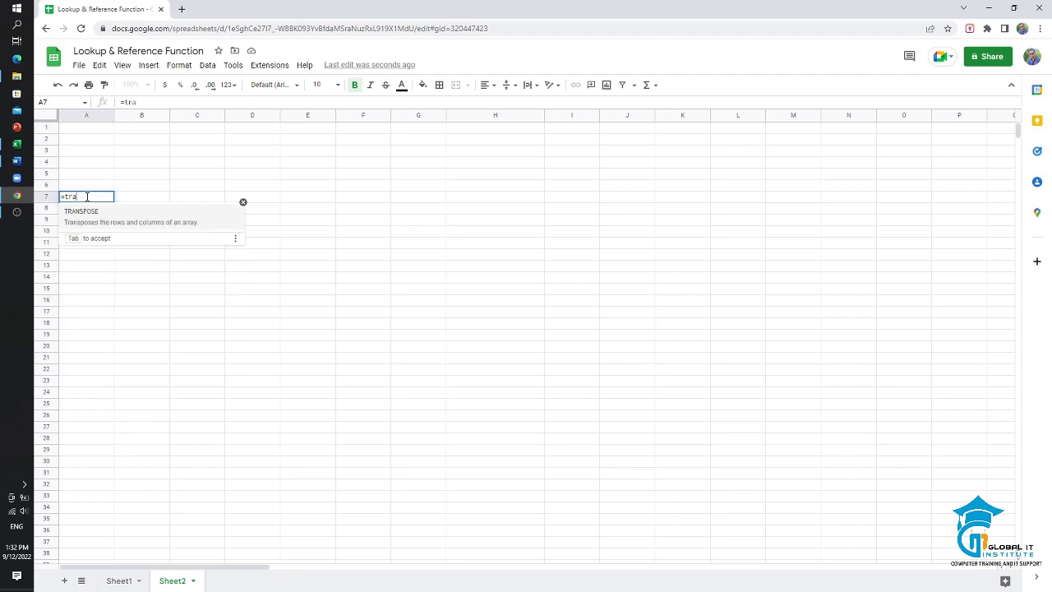
pyautogui.press('Tab')
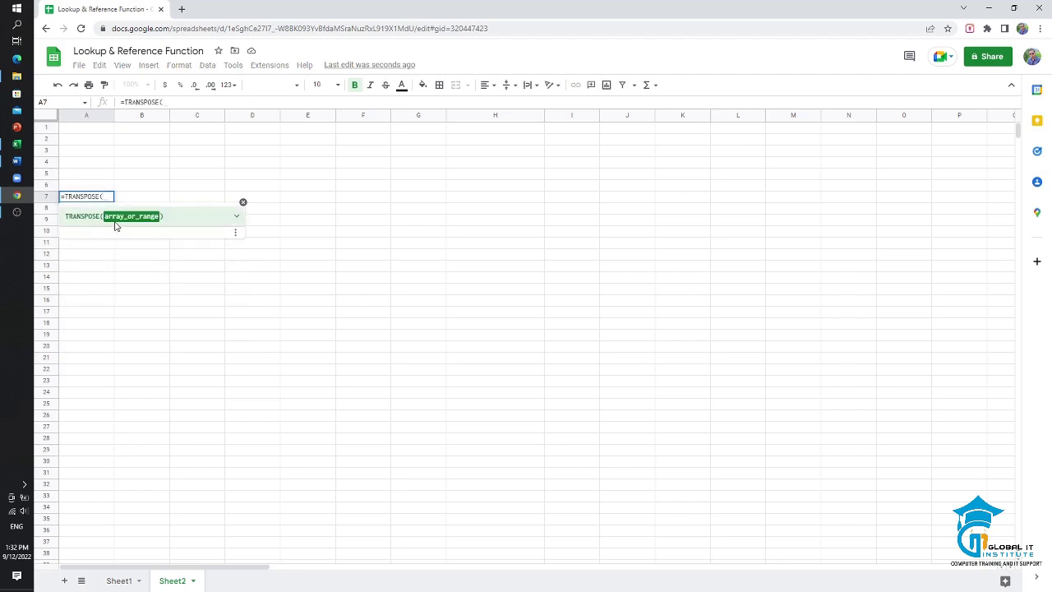
pyautogui.click(119, 581)
pyautogui.click(75, 249)
pyautogui.moveTo(98, 262); pyautogui.dragTo(687, 473)
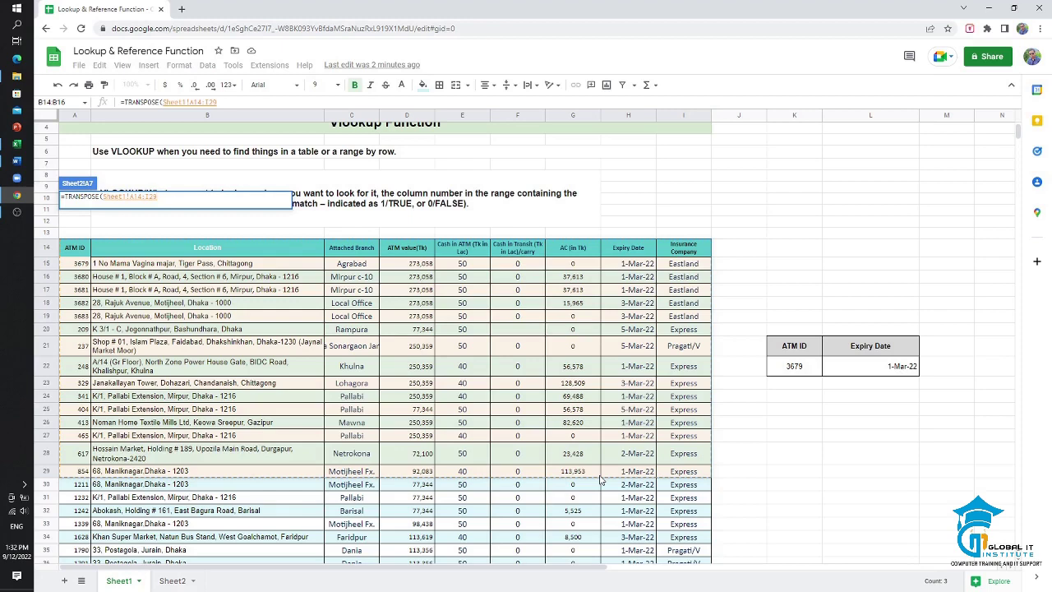
pyautogui.write(')')
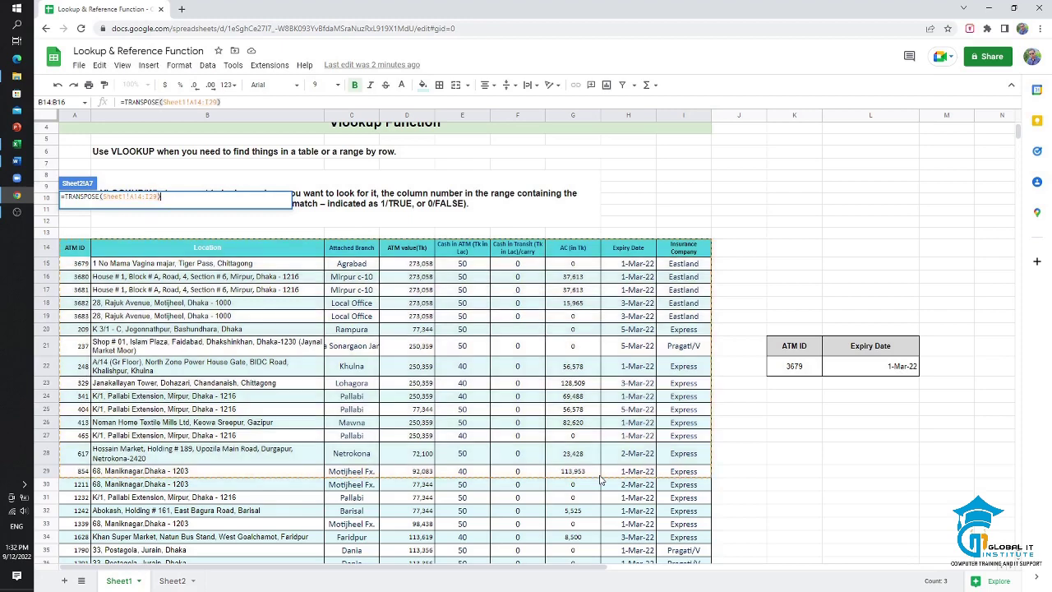
pyautogui.press('Return')
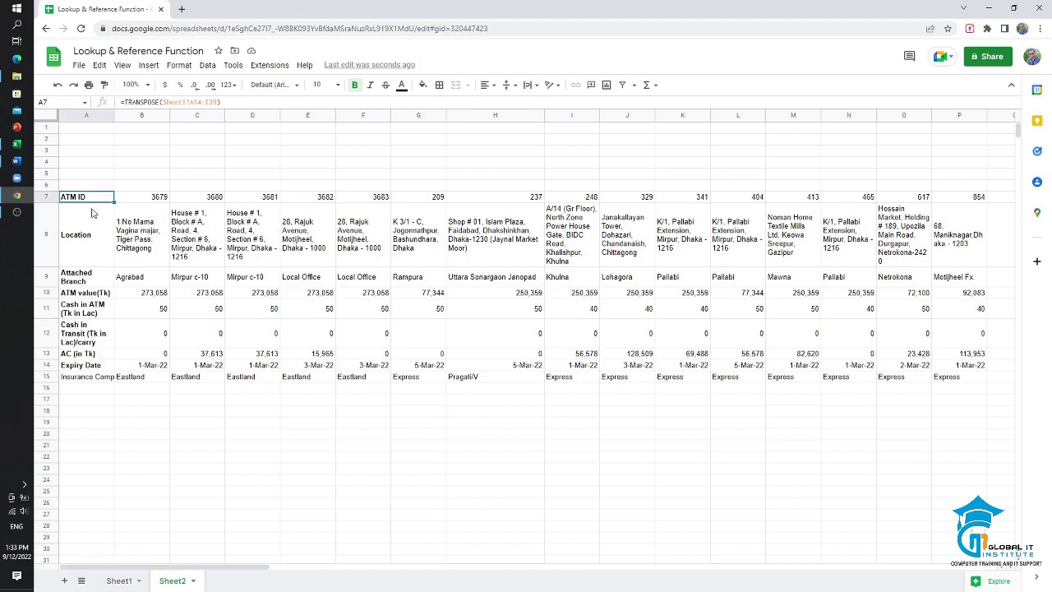
pyautogui.click(119, 580)
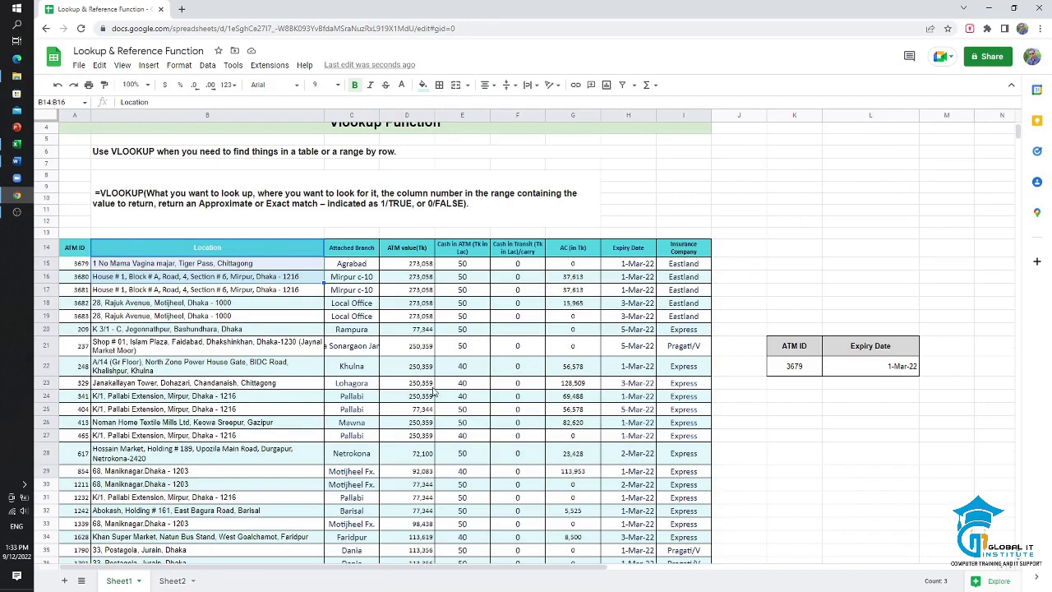
pyautogui.click(174, 580)
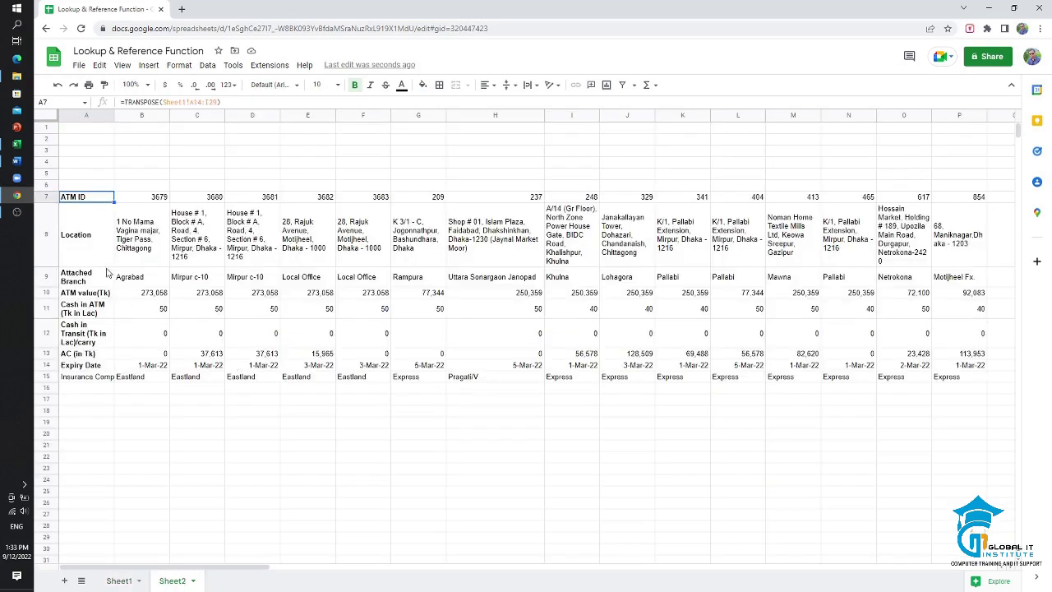
# Step: Make all the row labels of the transposed table in A7:A15 on Sheet2 bold
pyautogui.click(93, 377)
pyautogui.moveTo(79, 199); pyautogui.dragTo(93, 371)
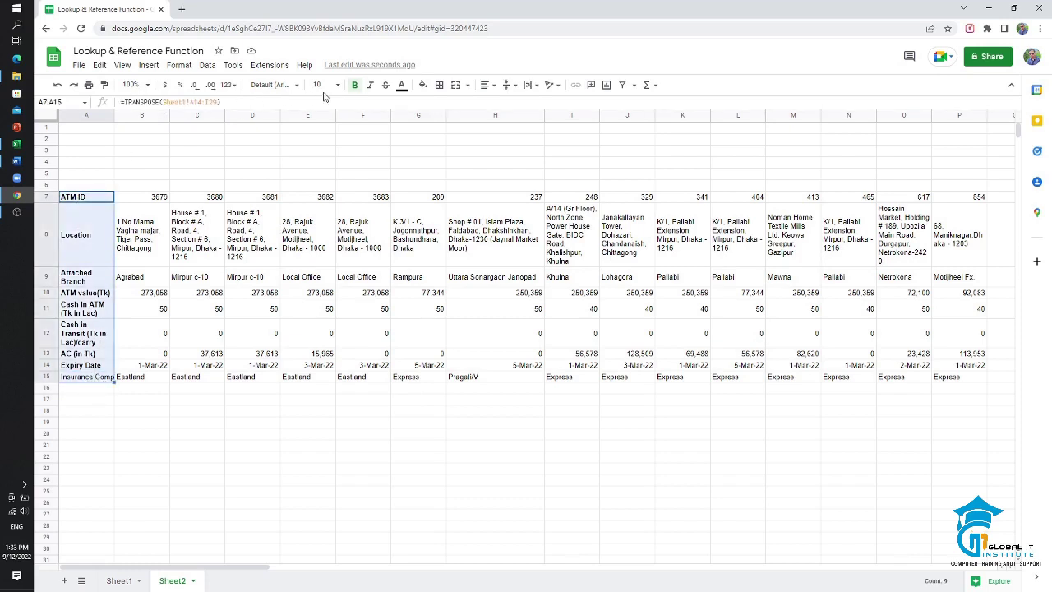
pyautogui.click(105, 400)
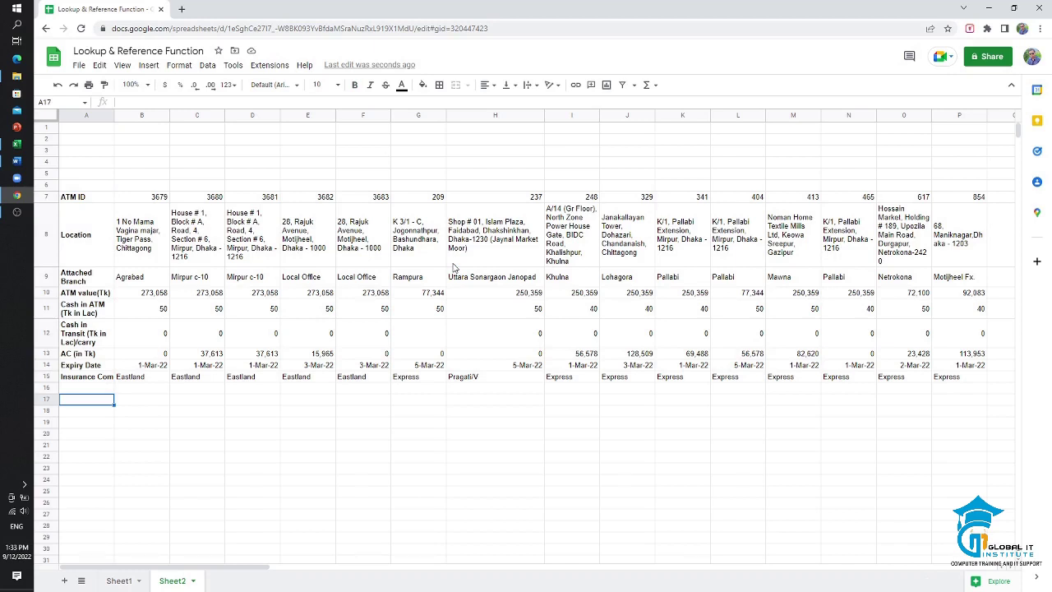
pyautogui.click(366, 471)
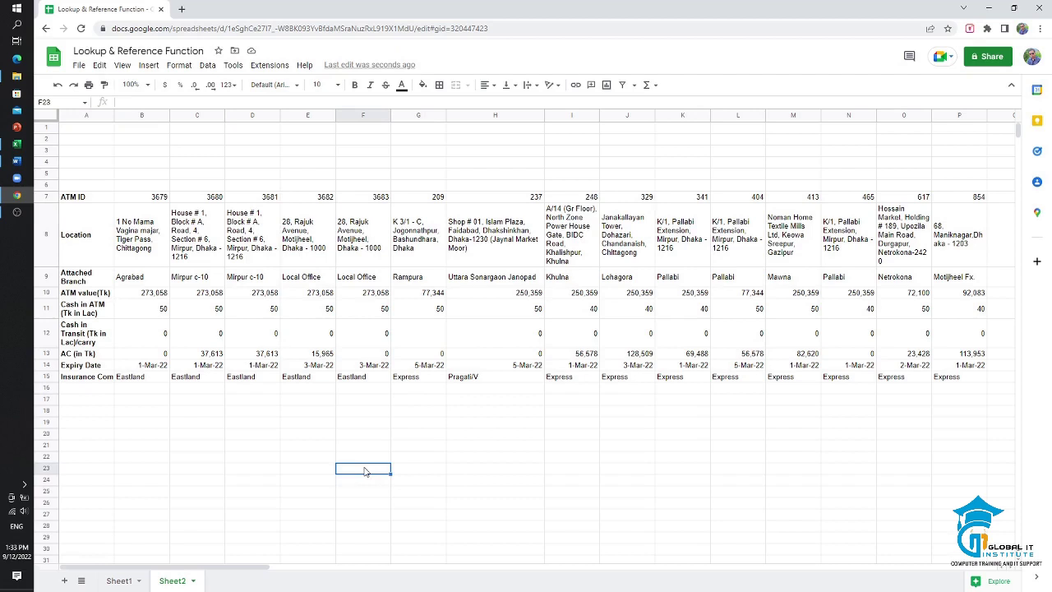
# Step: Enter the headings Id in F23 and Location in G23 below the transposed table
pyautogui.write('Id')
pyautogui.press('Tab')
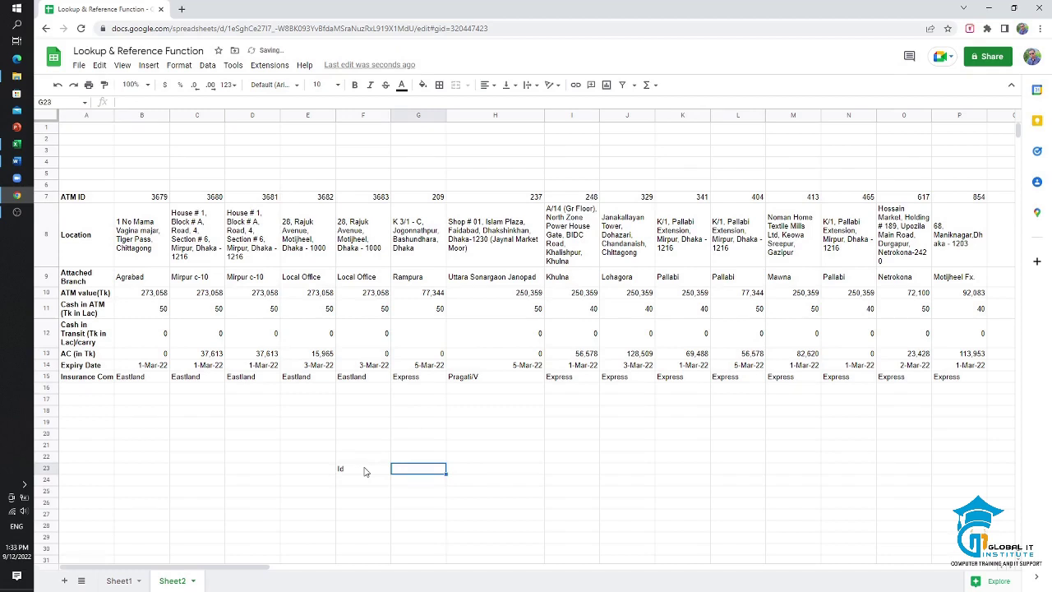
pyautogui.write('Locat')
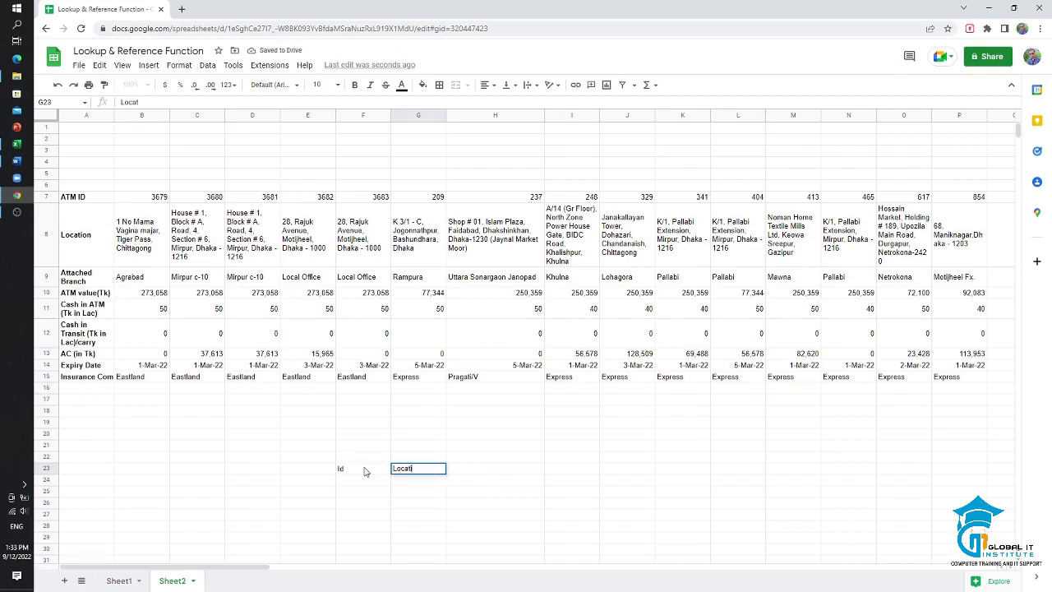
pyautogui.write('ion')
pyautogui.click(358, 486)
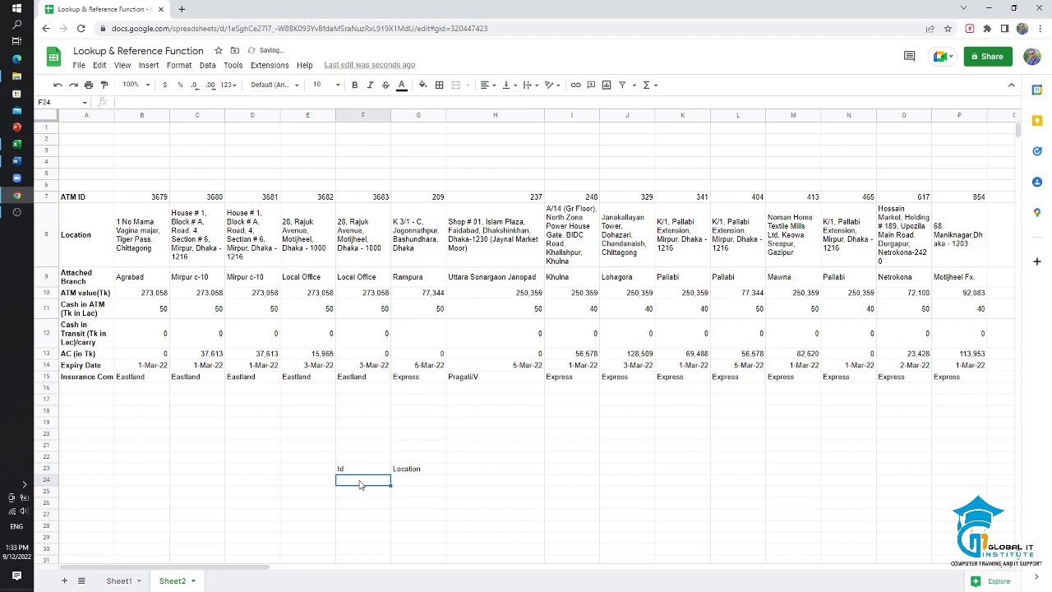
# Step: Start an HLOOKUP formula in G24 with F24 as the search key and A7:P8 as the range
pyautogui.click(425, 485)
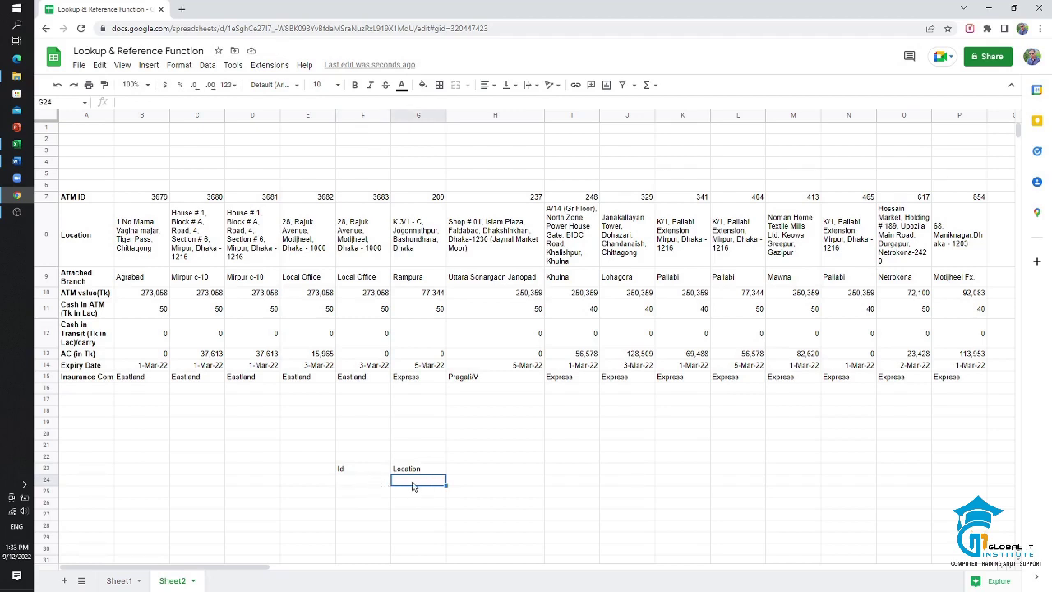
pyautogui.write('=')
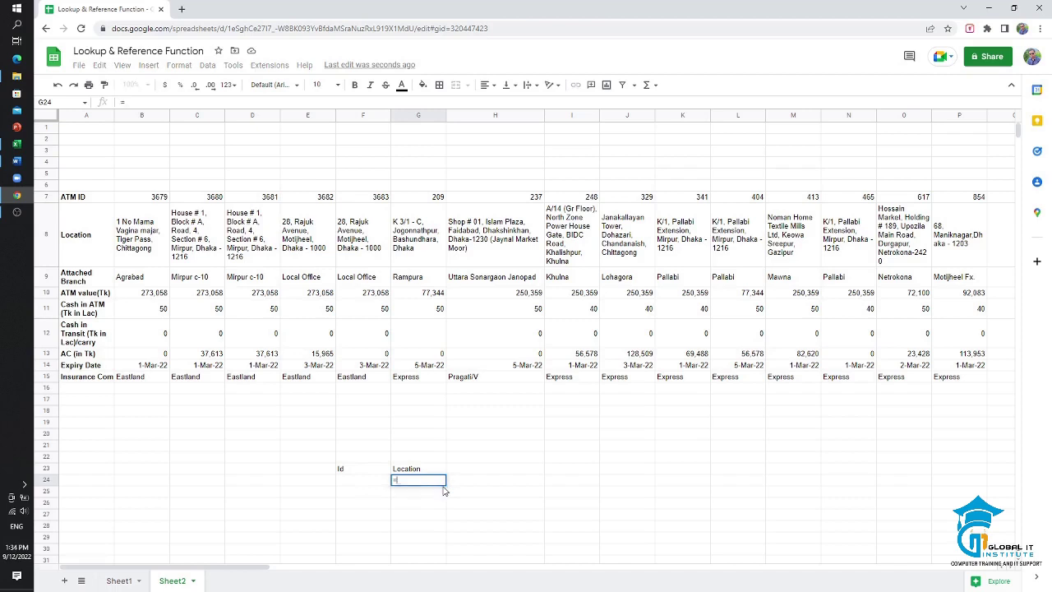
pyautogui.write('hlo')
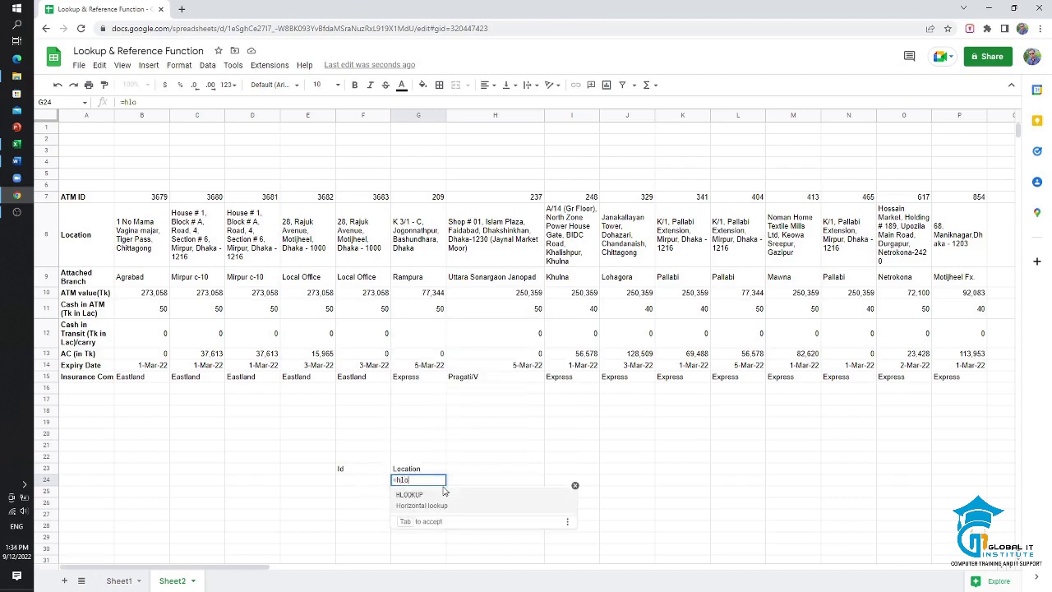
pyautogui.press('Tab')
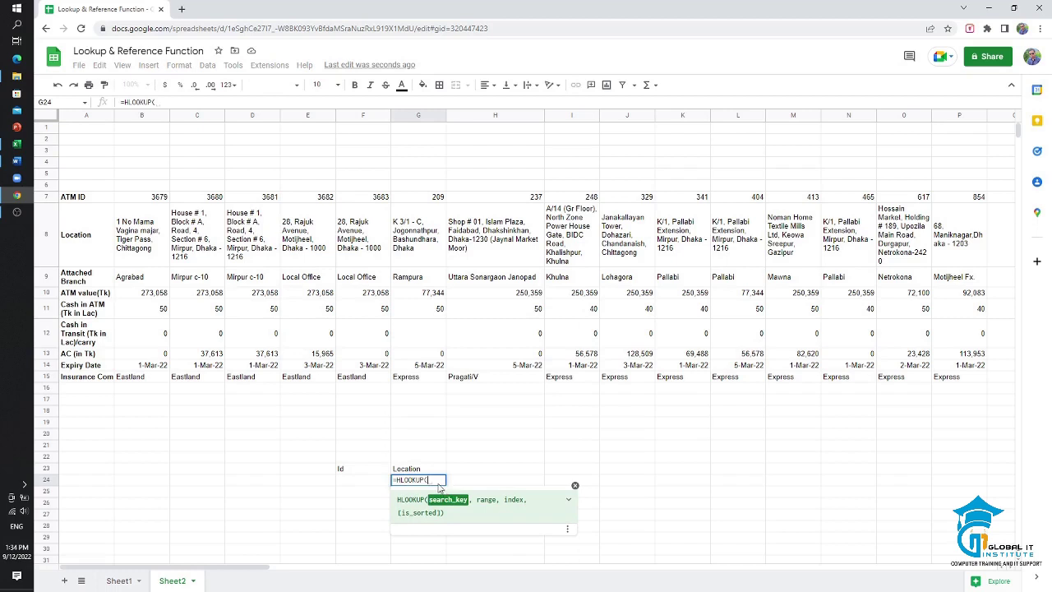
pyautogui.click(365, 483)
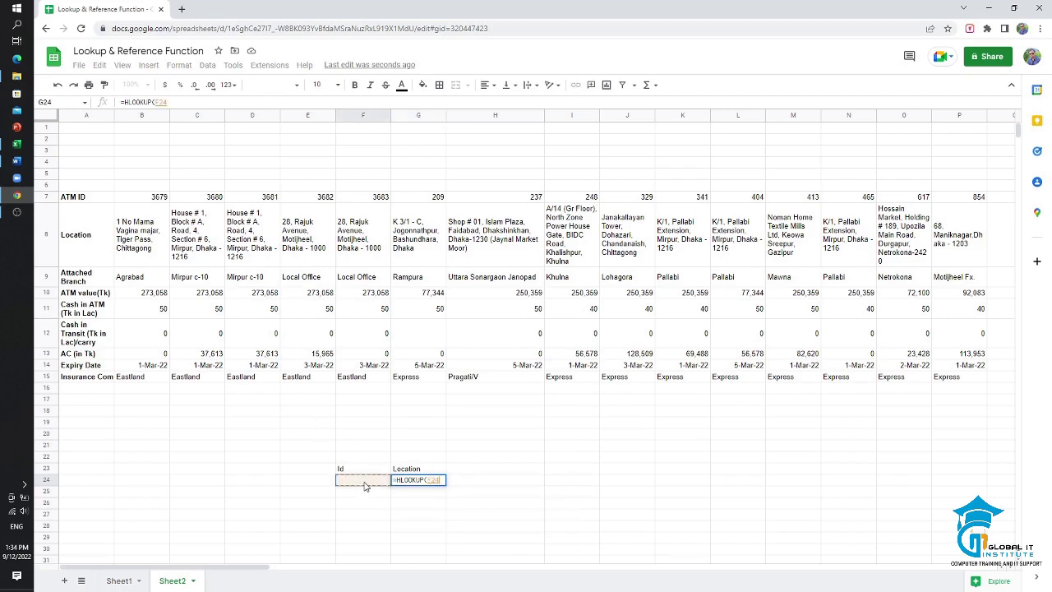
pyautogui.write(',')
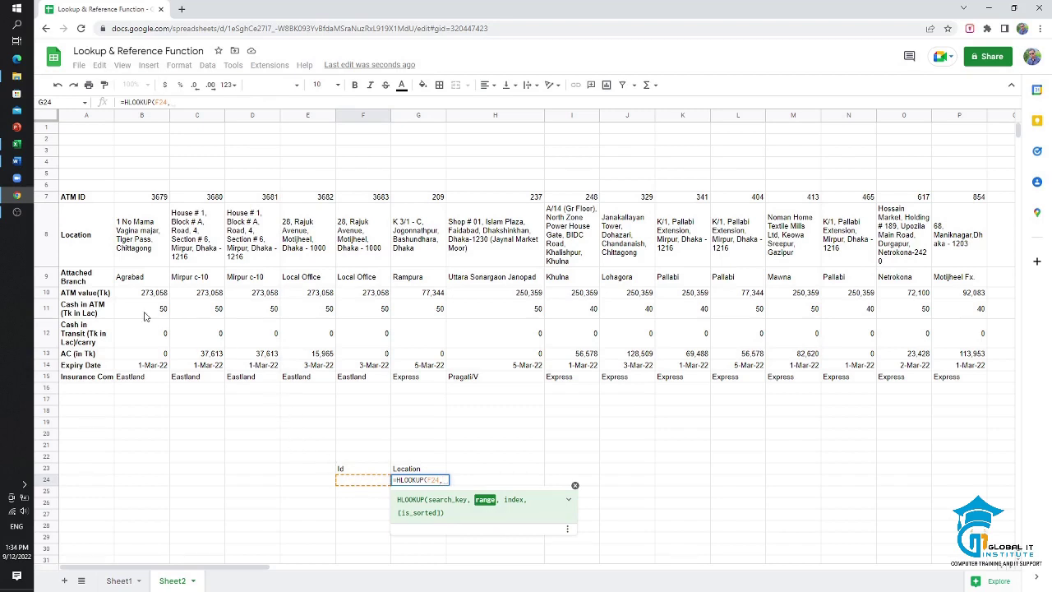
pyautogui.moveTo(76, 199); pyautogui.dragTo(85, 234)
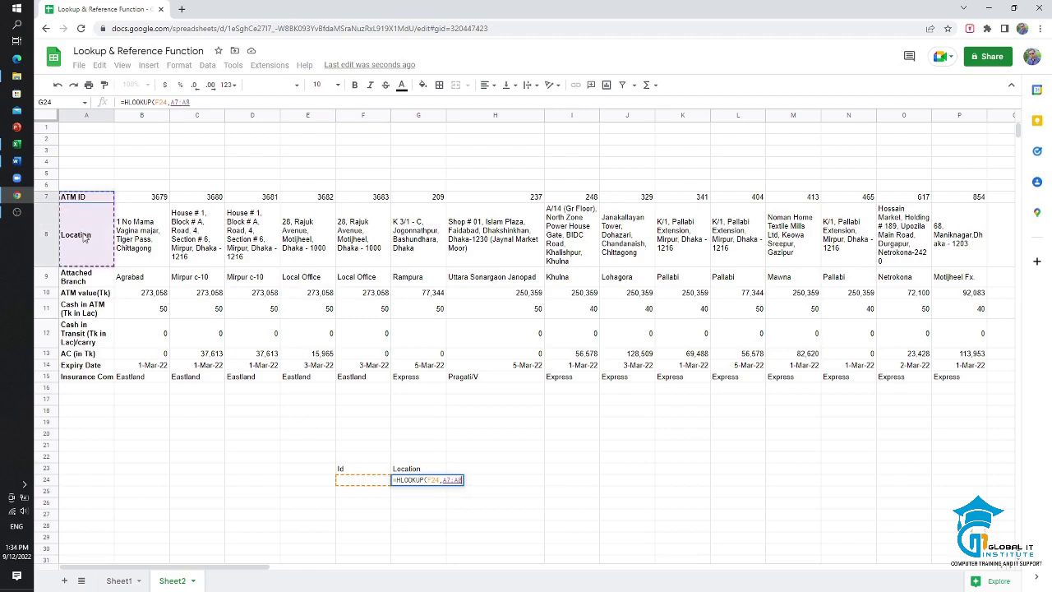
pyautogui.moveTo(84, 236); pyautogui.dragTo(968, 260)
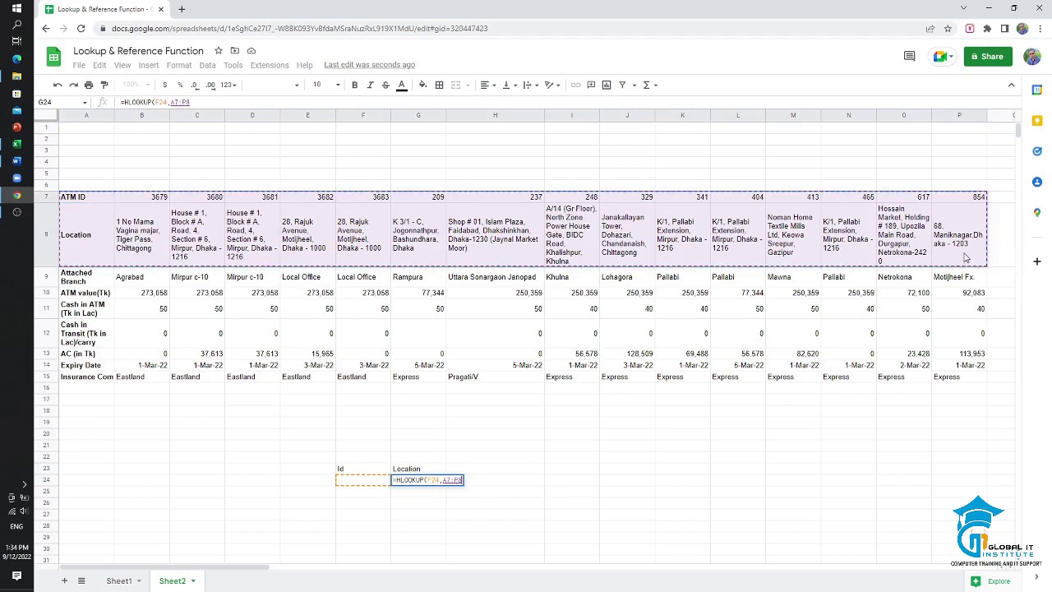
# Step: Complete the HLOOKUP formula in G24 with row index 2 and 0 for an exact match
pyautogui.write(',')
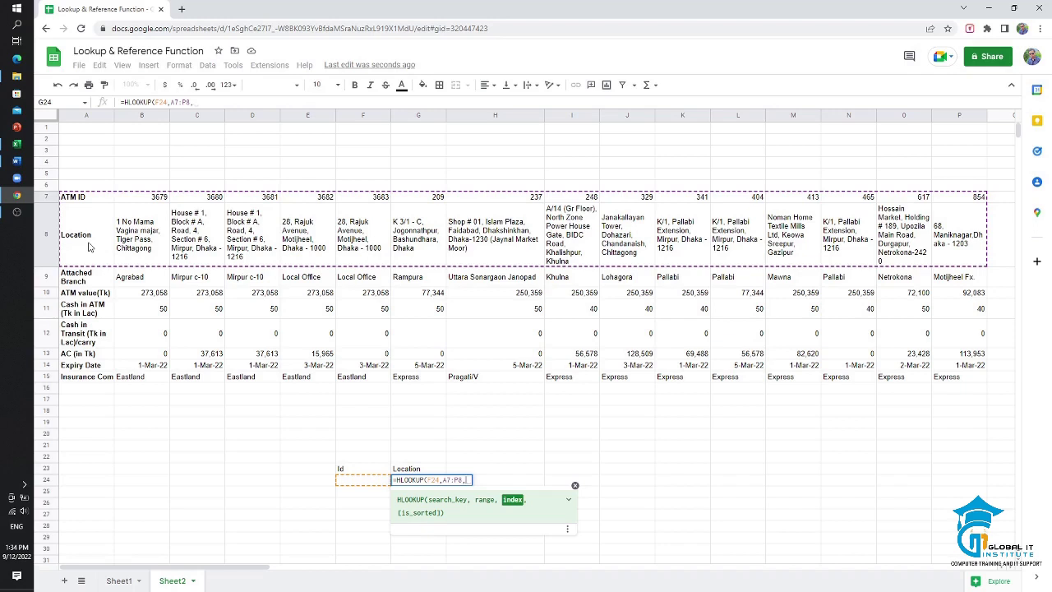
pyautogui.write('2')
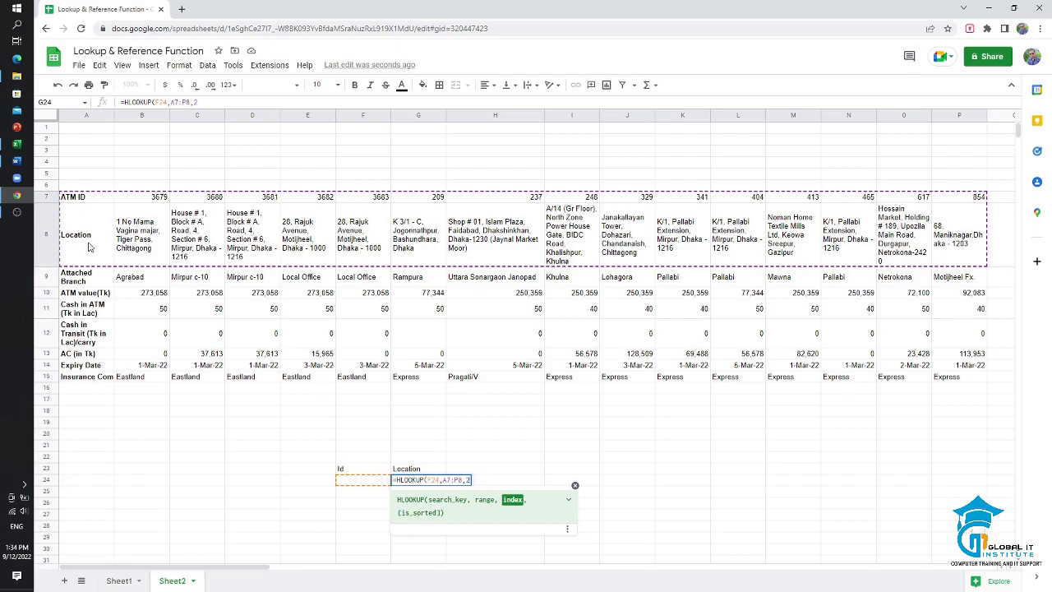
pyautogui.write(',')
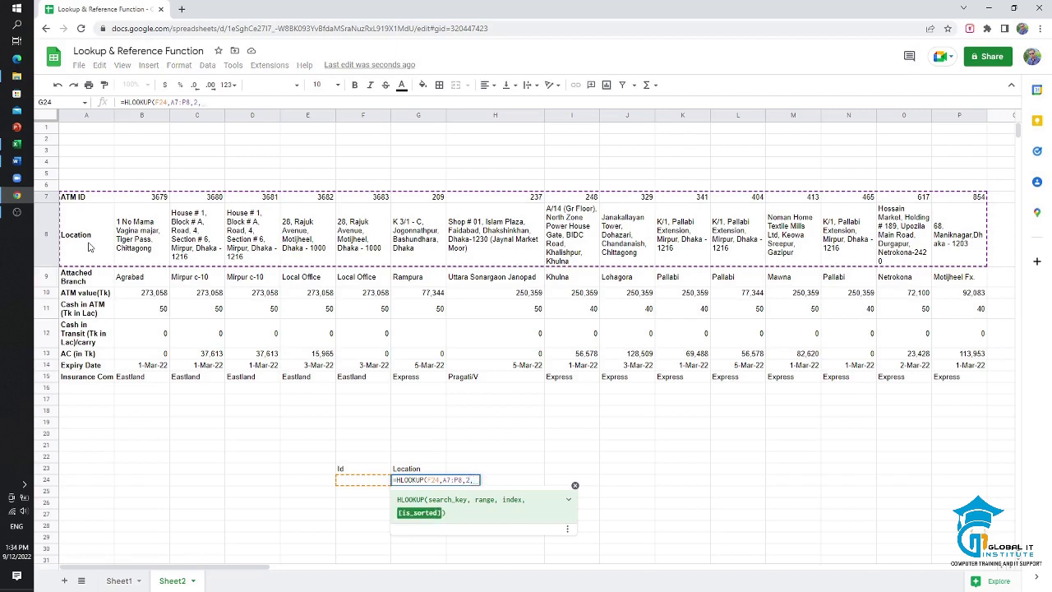
pyautogui.write('0)')
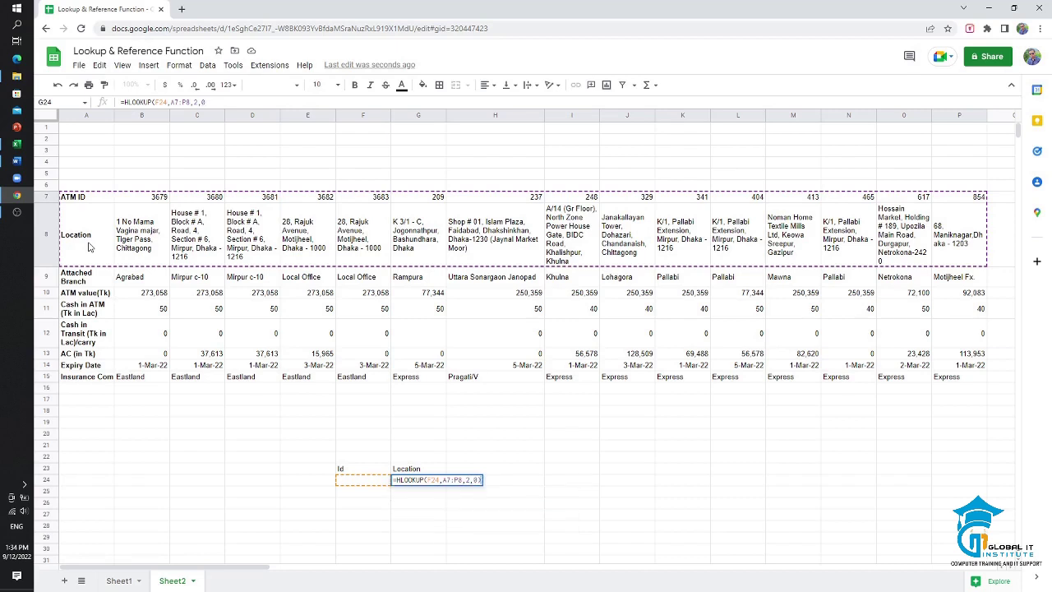
pyautogui.press('Return')
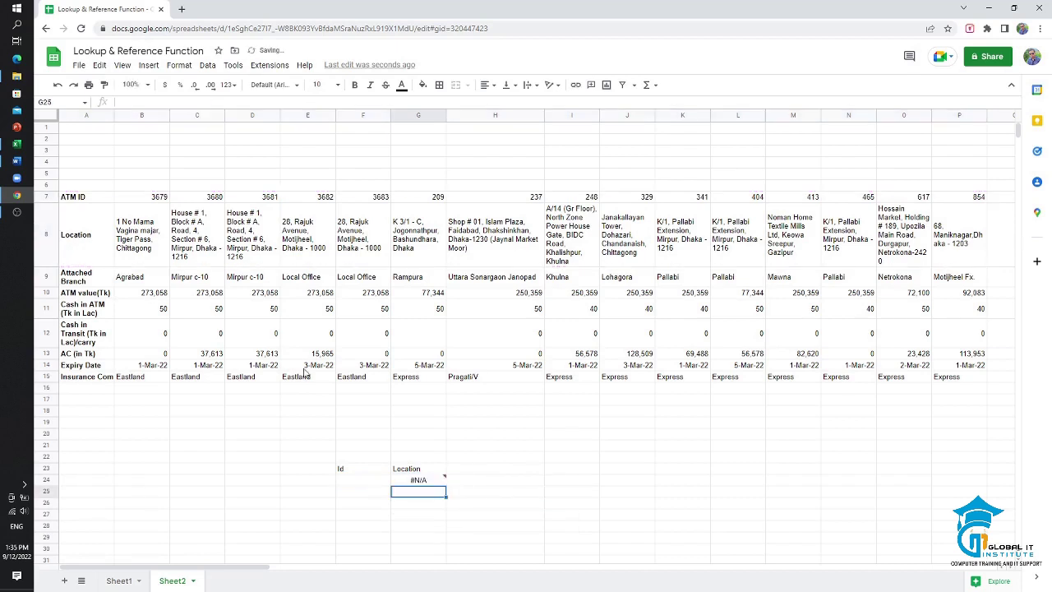
# Step: Test the location lookup by entering the ATM ID 3679 in cell F24
pyautogui.click(370, 480)
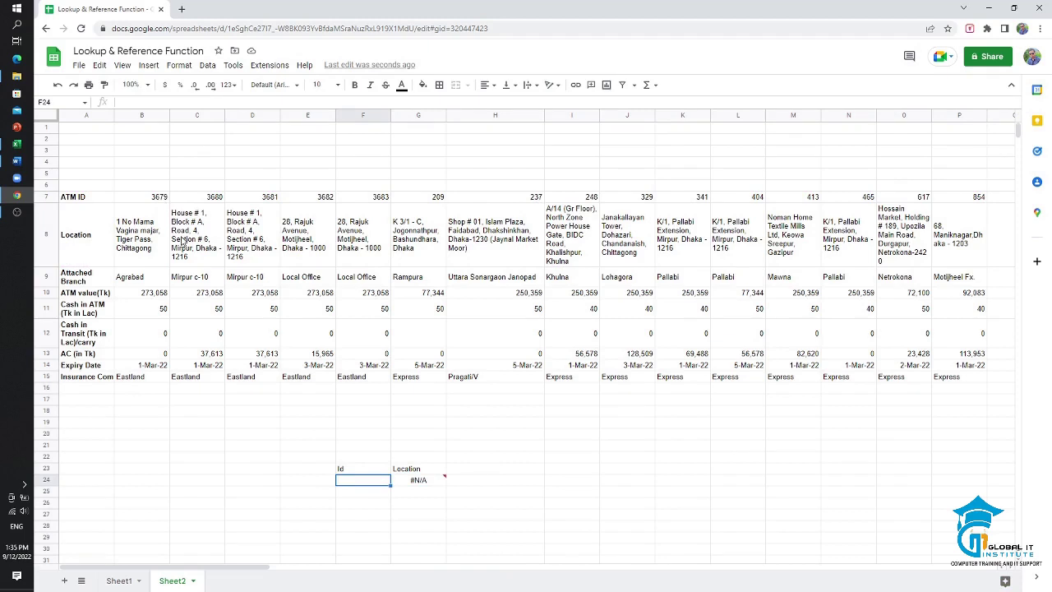
pyautogui.write('3679')
pyautogui.press('Return')
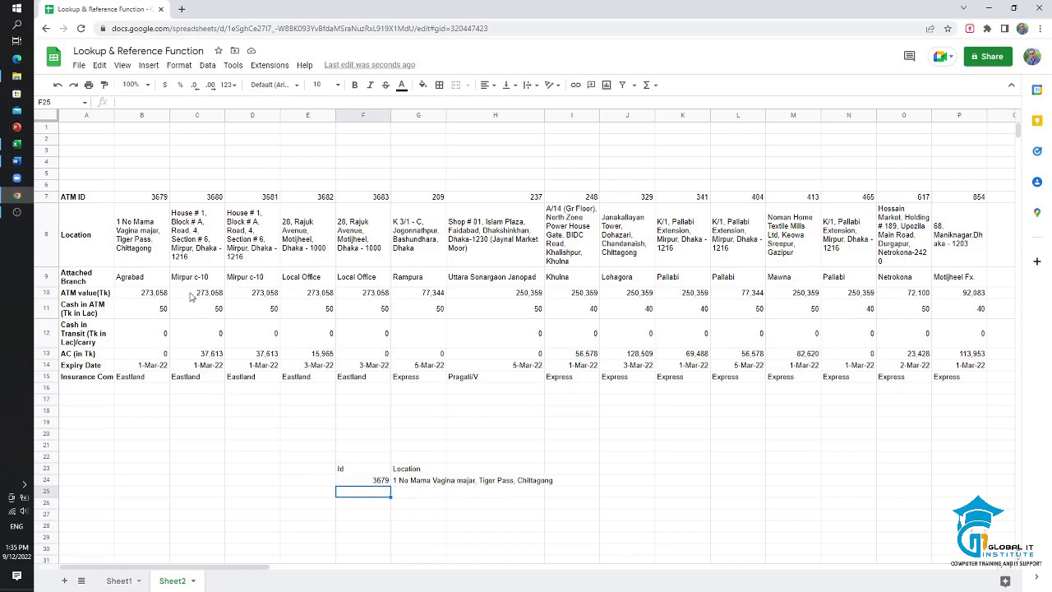
pyautogui.click(344, 471)
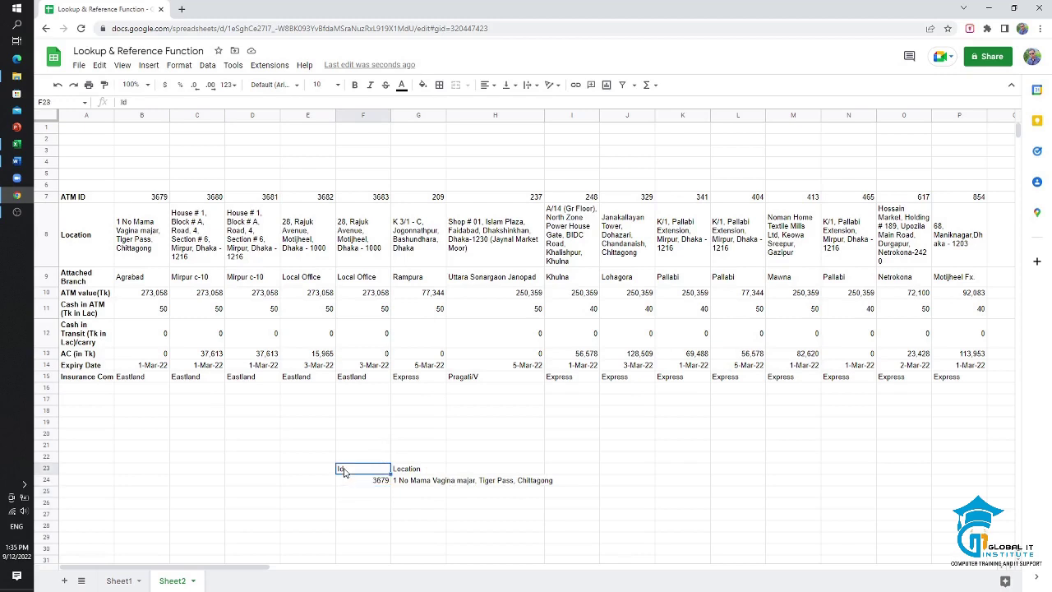
pyautogui.write('341')
pyautogui.press('Return')
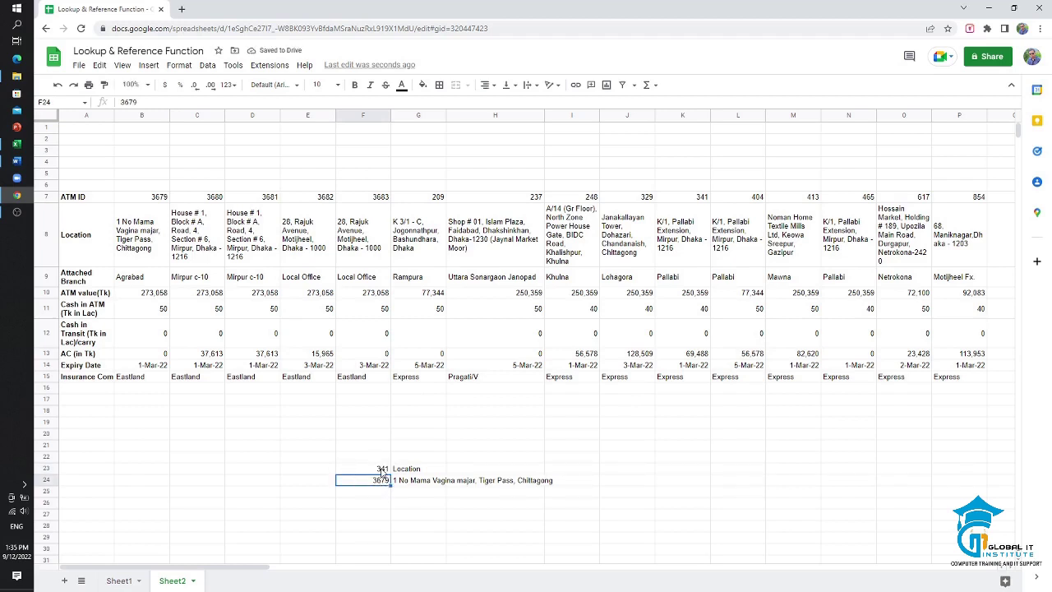
# Step: Restore the heading Id in F23 and enter the ATM ID 341 in F24 to test the lookup again
pyautogui.click(382, 473)
pyautogui.write('Id')
pyautogui.press('Return')
pyautogui.write('341')
pyautogui.press('Return')
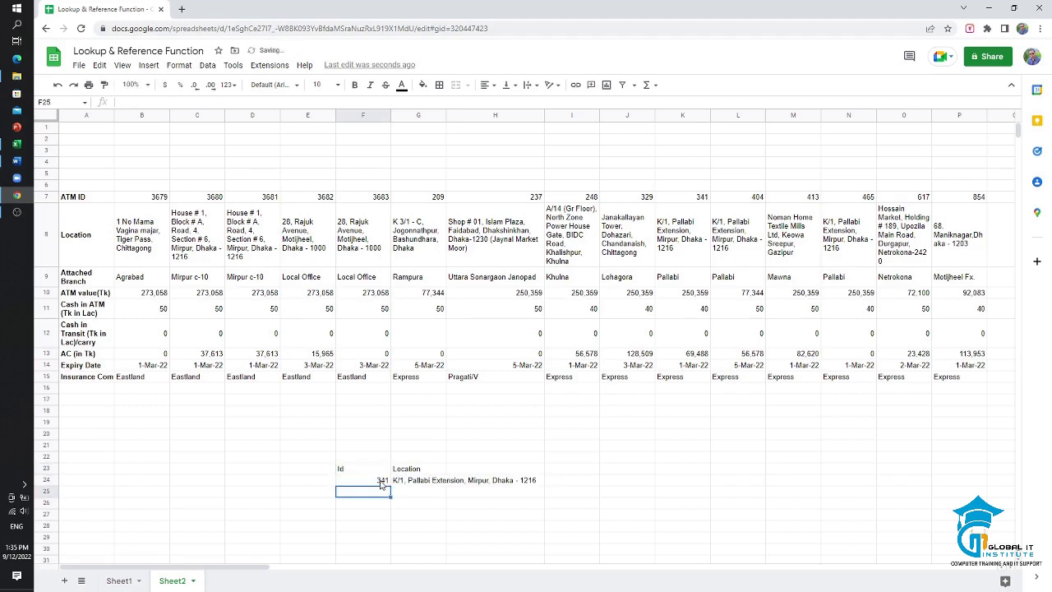